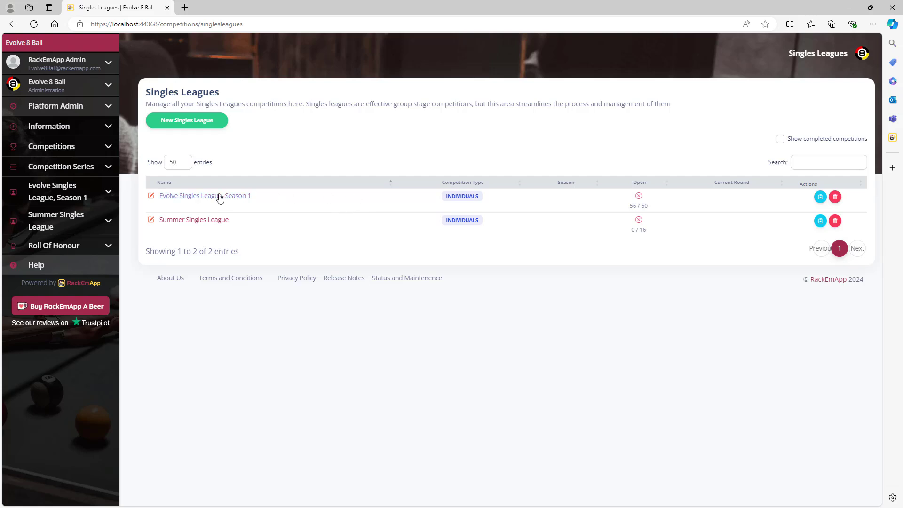
Step: Open Evolve Singles League, Season 1 from the Singles Leagues list
left_click(203, 196)
Step: Create a new singles league and name it Winter Singles League
left_click(189, 123)
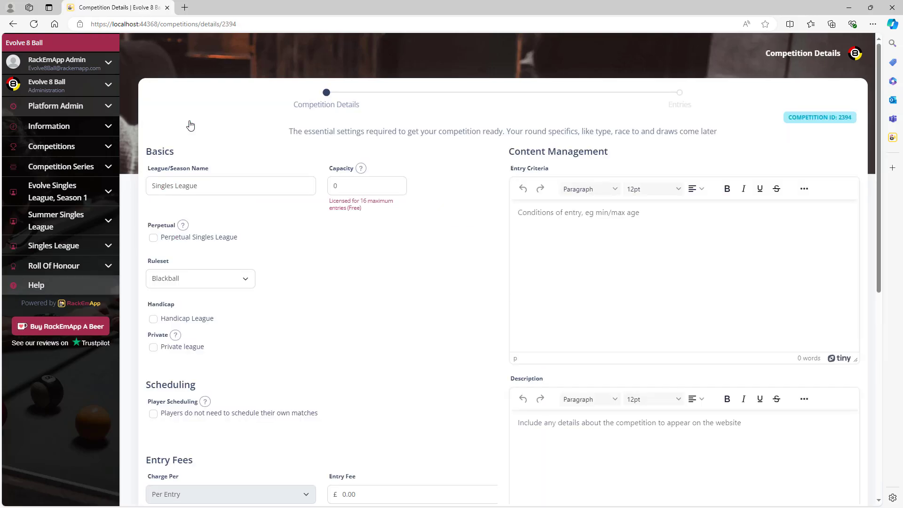
left_click(152, 187)
type("Wnter")
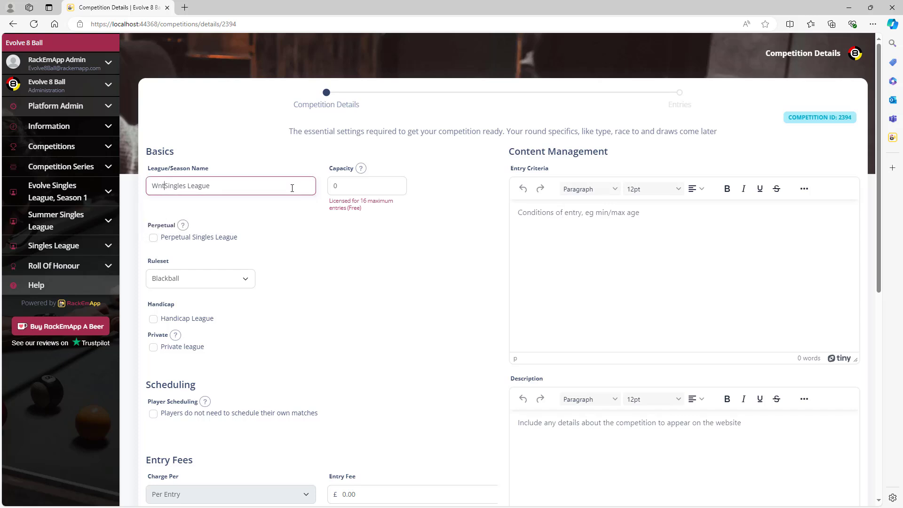
left_click(156, 186)
type("inter")
Step: Set the league capacity to 16 and leave Perpetual unchecked
left_click(358, 186)
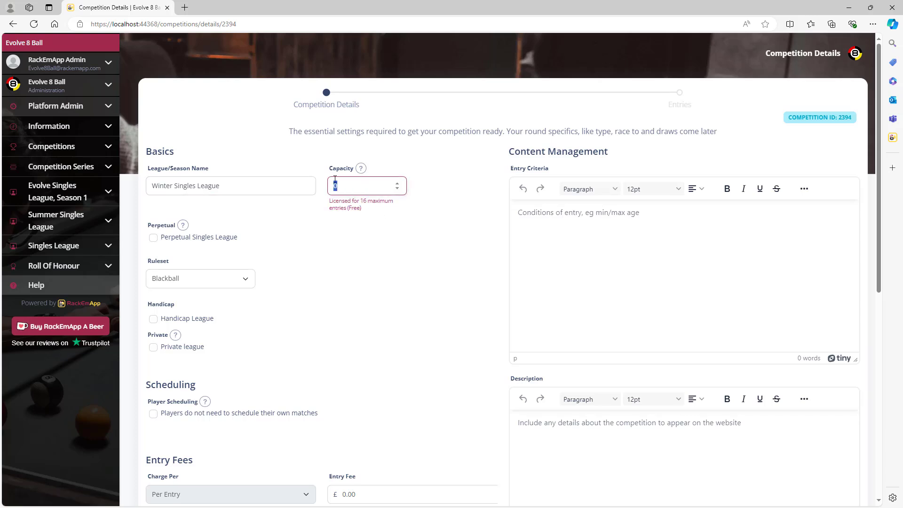
type("16")
left_click(153, 238)
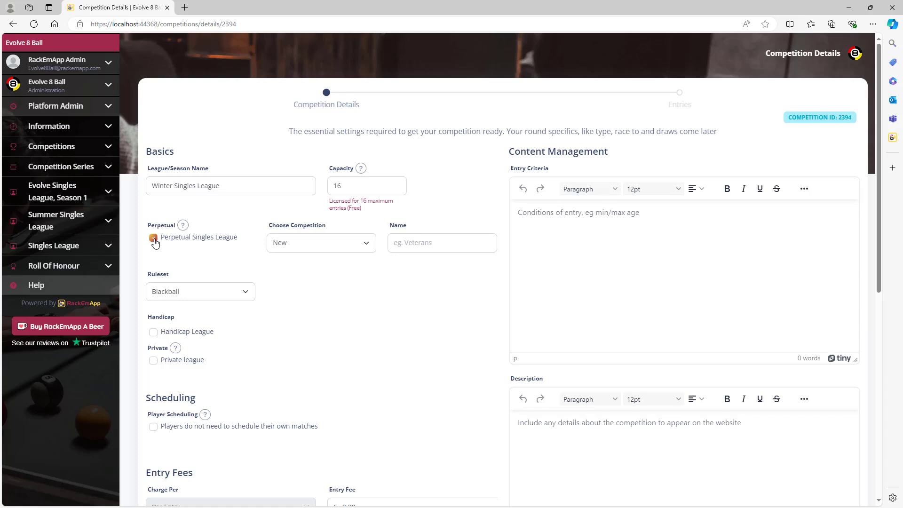
left_click(154, 238)
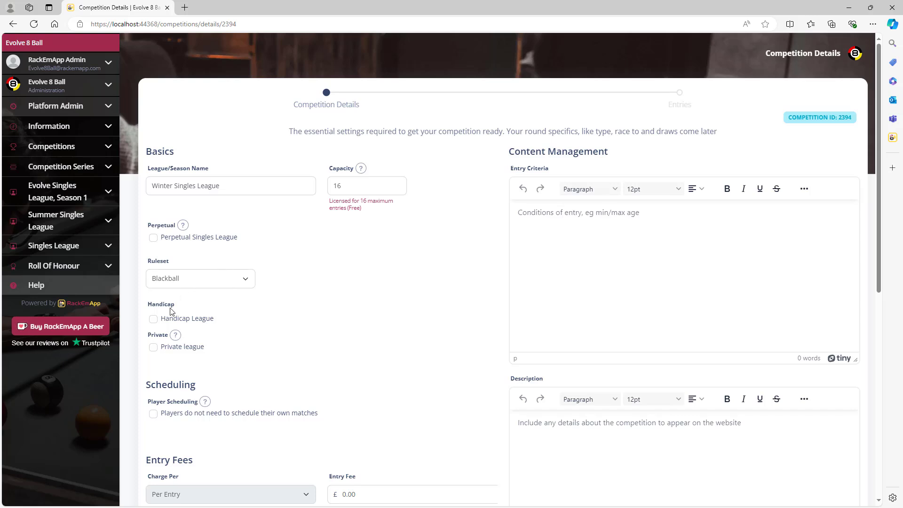
Step: Review the handicap methods, leave handicapping off, and mark the league Private
left_click(154, 320)
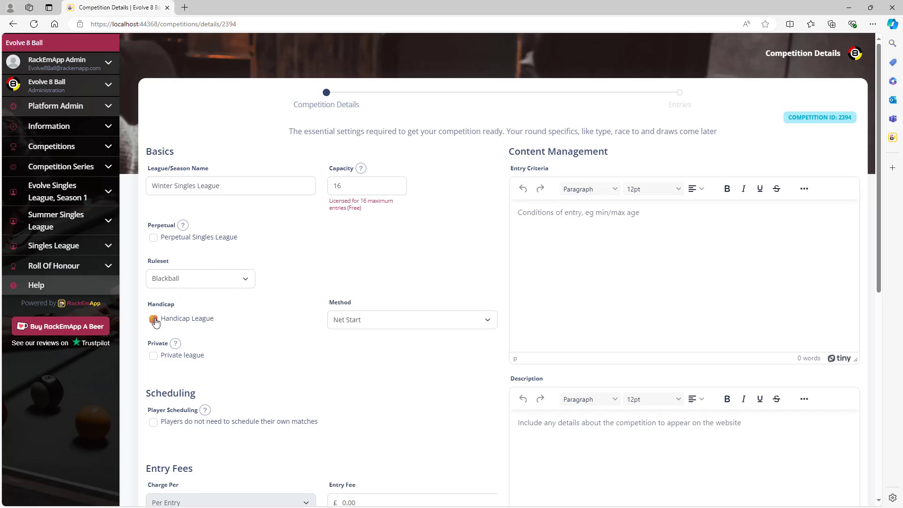
left_click(418, 320)
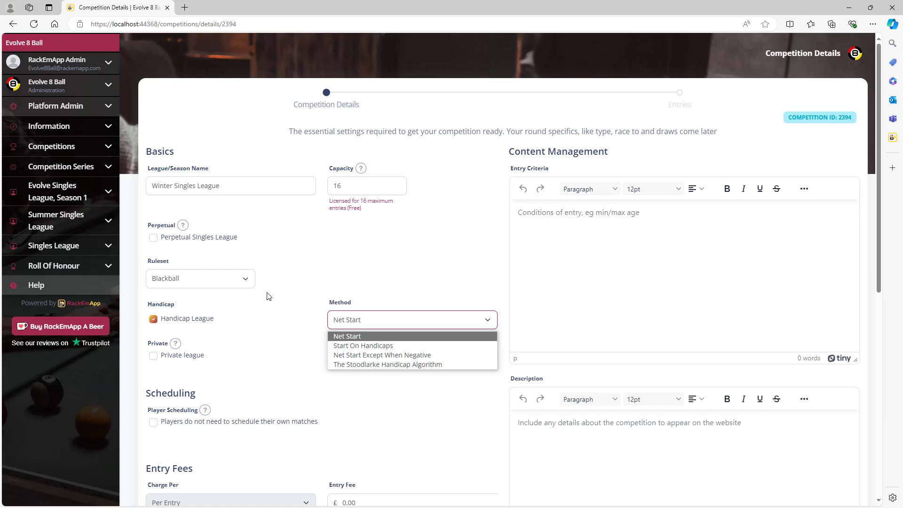
left_click(194, 320)
left_click(194, 320)
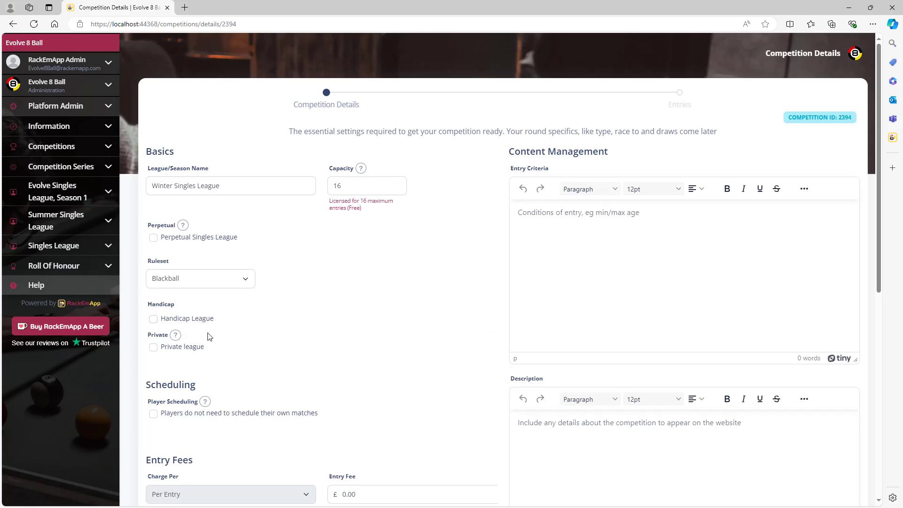
left_click(153, 349)
Step: Untick Private league and set the per-entry fee to £25.00
left_click(154, 350)
scroll(412, 332, "down", 4)
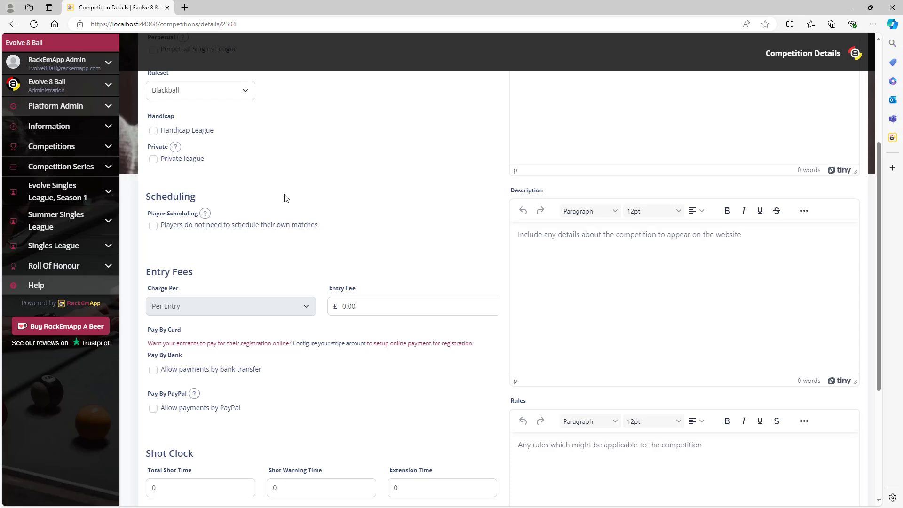
scroll(503, 219, "down", 3)
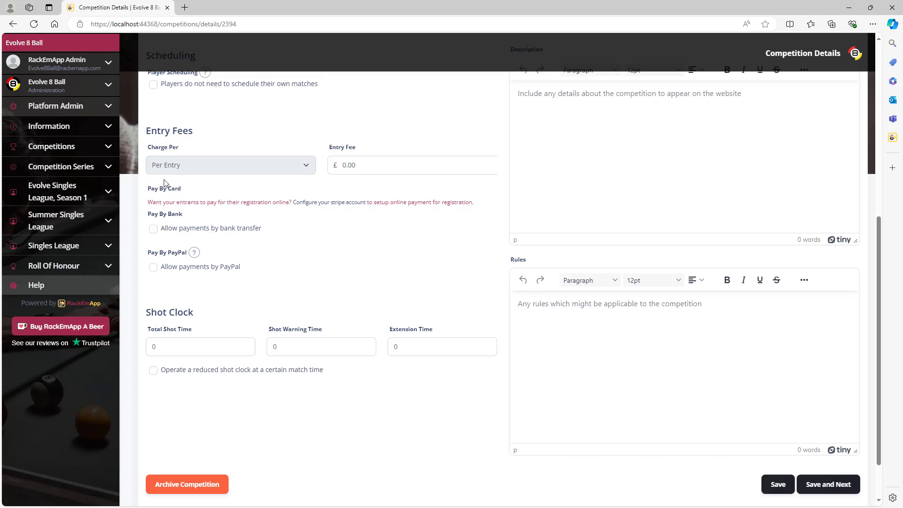
left_click_drag(343, 161, 347, 163)
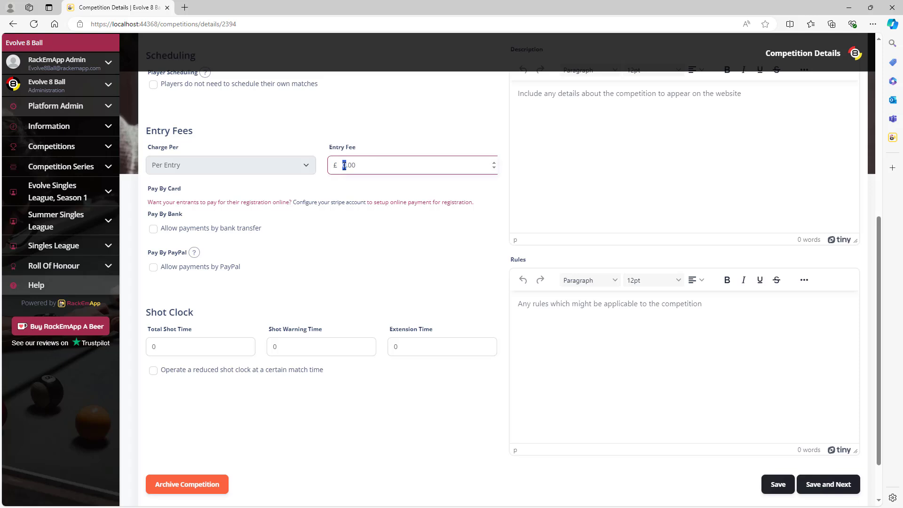
type("25")
left_click(437, 235)
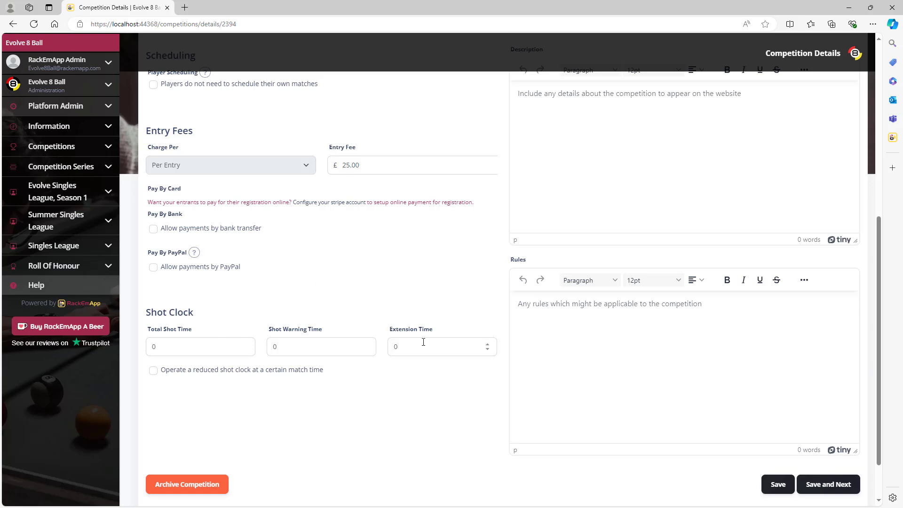
scroll(465, 397, "up", 5)
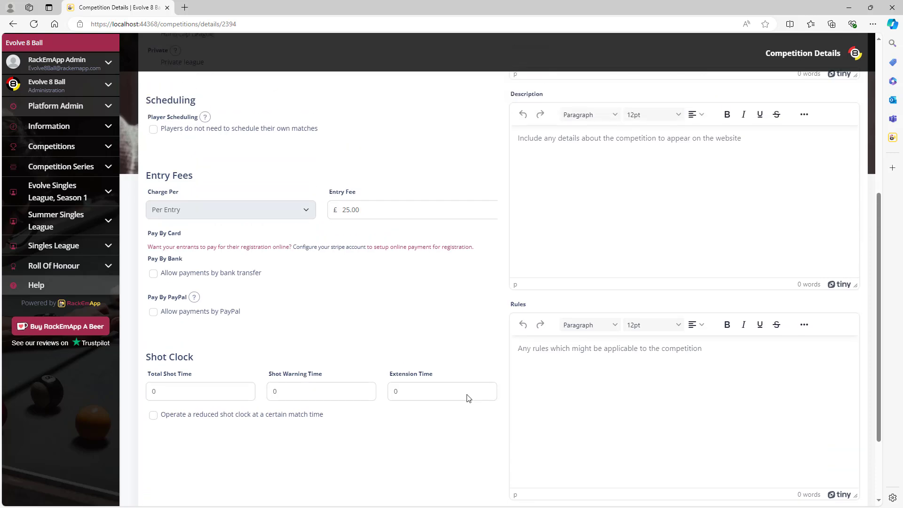
scroll(447, 399, "up", 2)
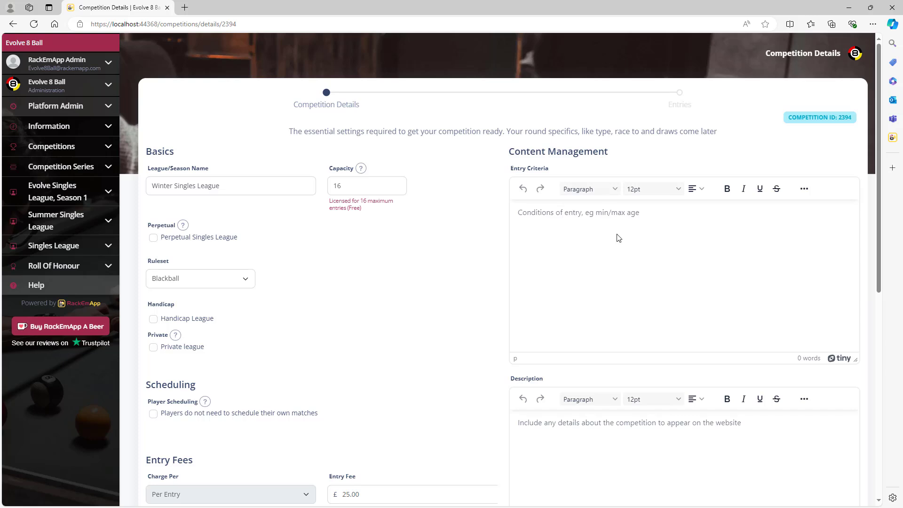
Step: Enter 'Juniors only' as the league's entry criteria
left_click(598, 217)
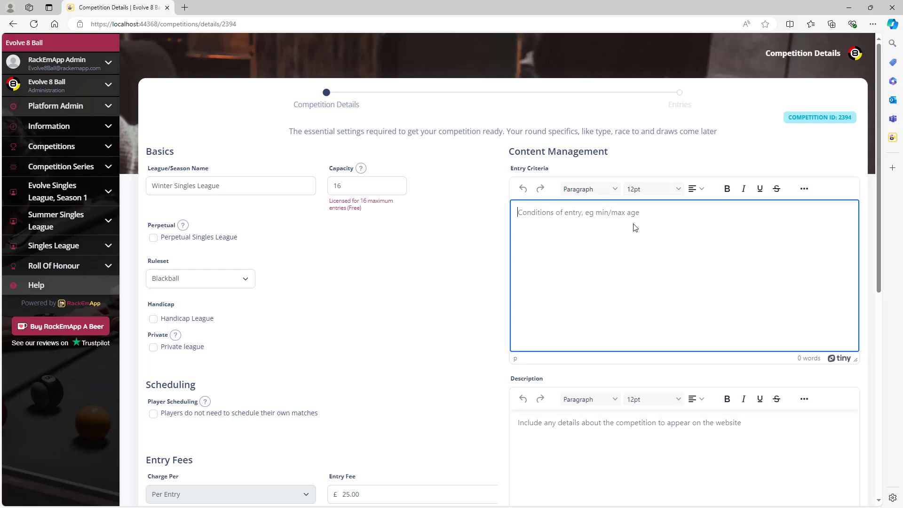
type("Juni")
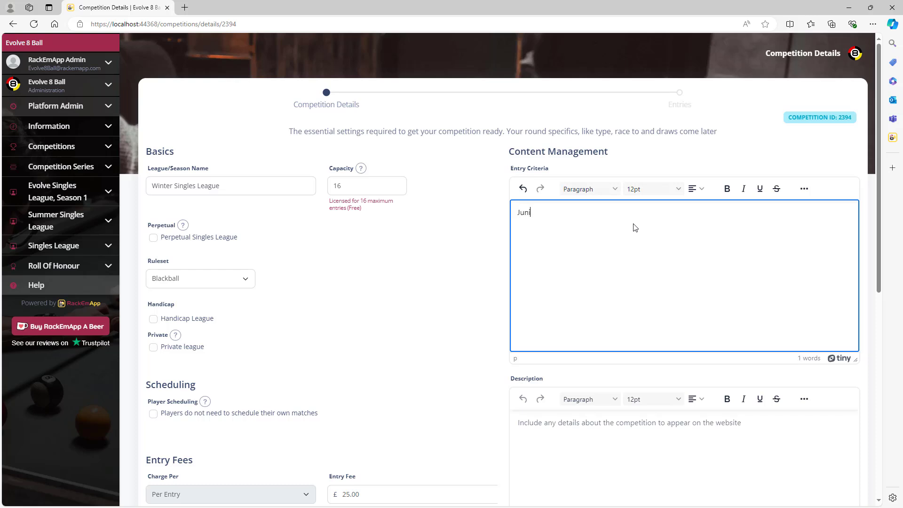
type("ors only")
scroll(456, 244, "down", 2)
scroll(451, 253, "down", 2)
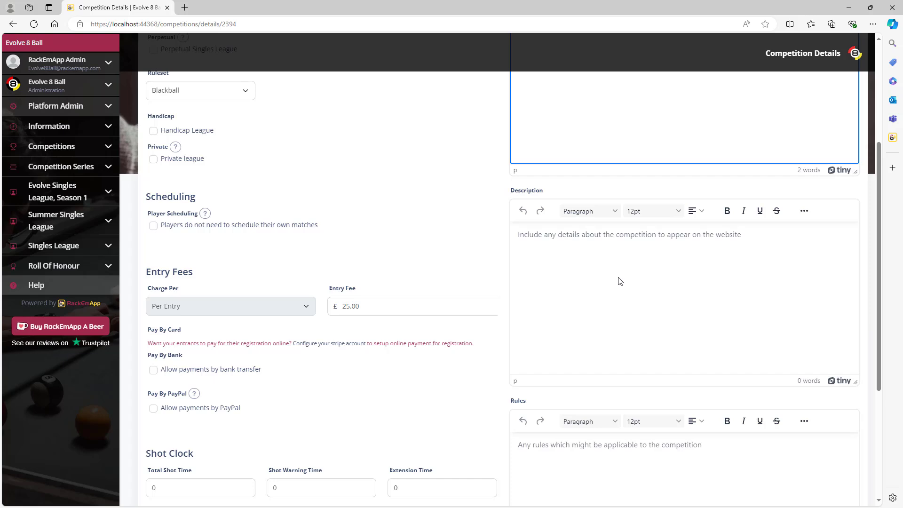
scroll(619, 280, "up", 3)
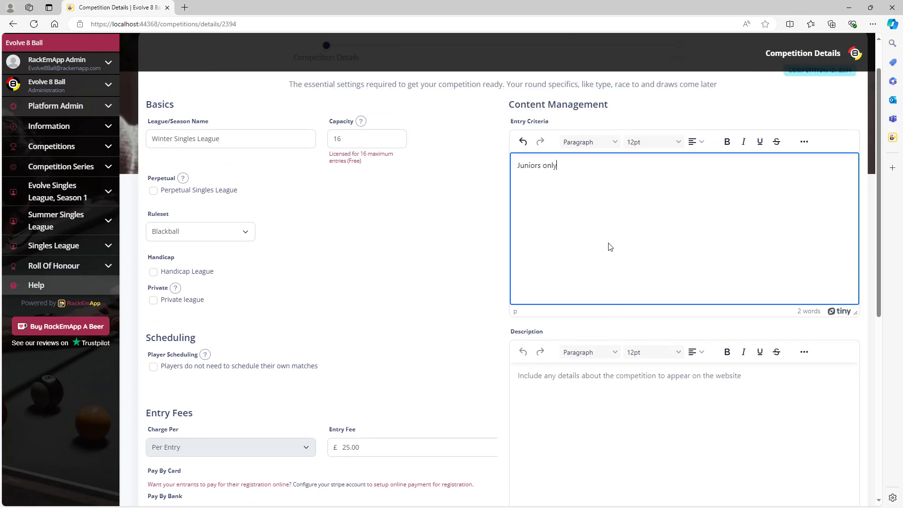
scroll(611, 259, "down", 1)
Step: Enter 'Prizes to be won' as the competition description
left_click(586, 341)
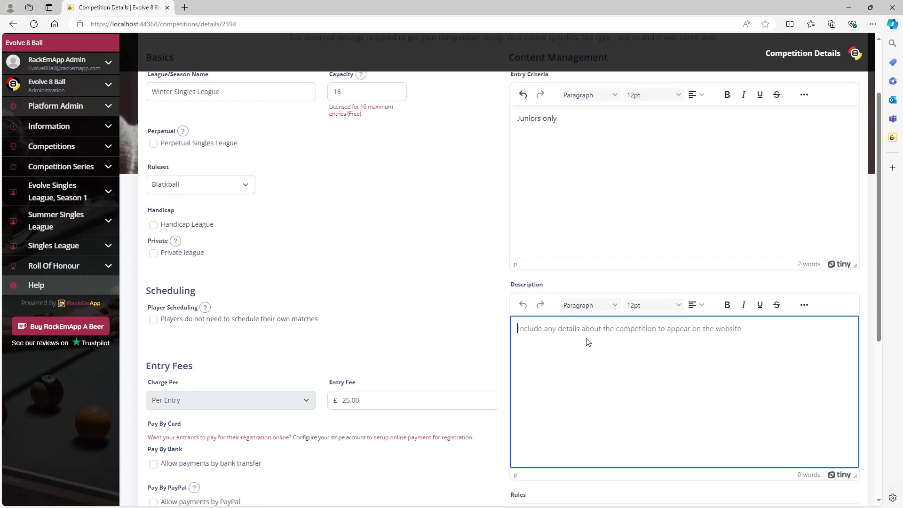
type("Prizes to be won")
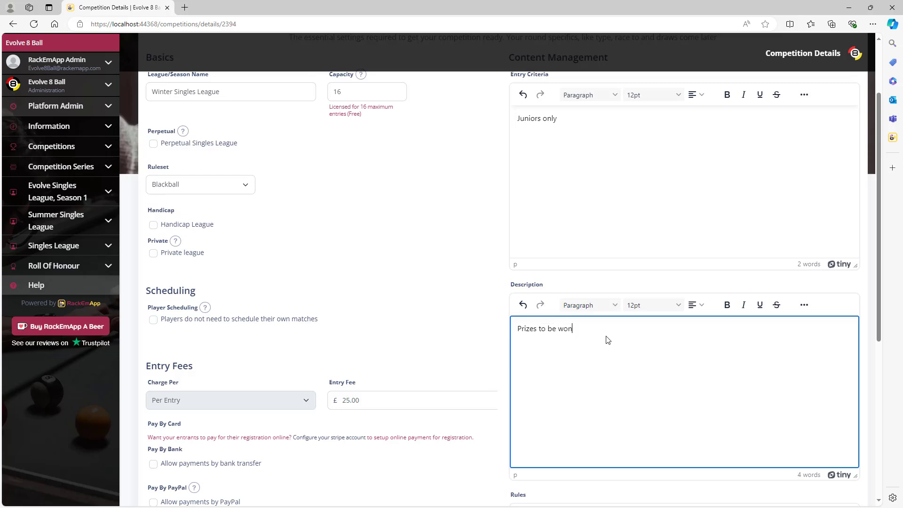
scroll(649, 343, "down", 6)
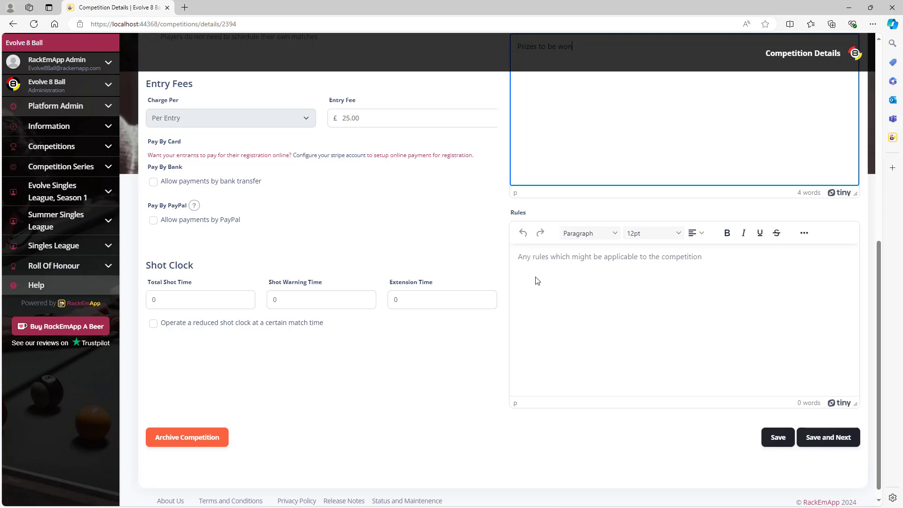
Step: Add a brief rule in Rules, then save and continue to Competition Entries
left_click(546, 263)
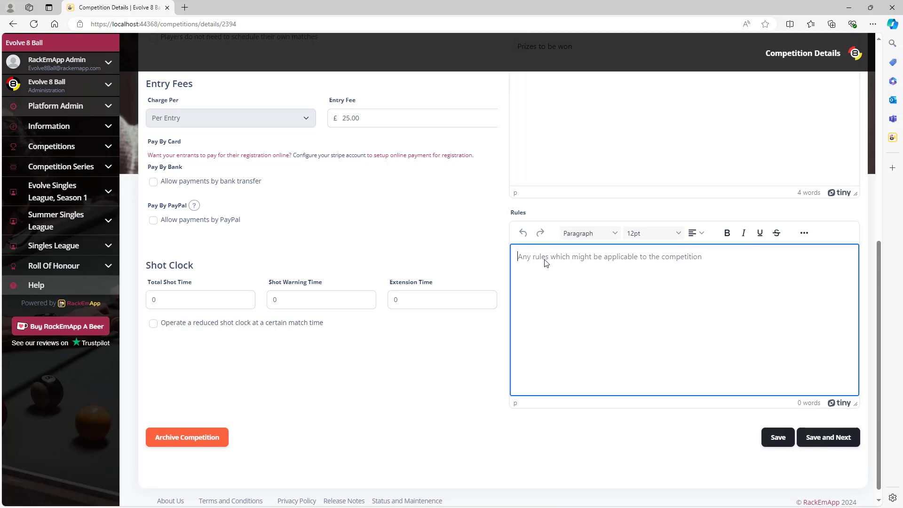
type("No ex")
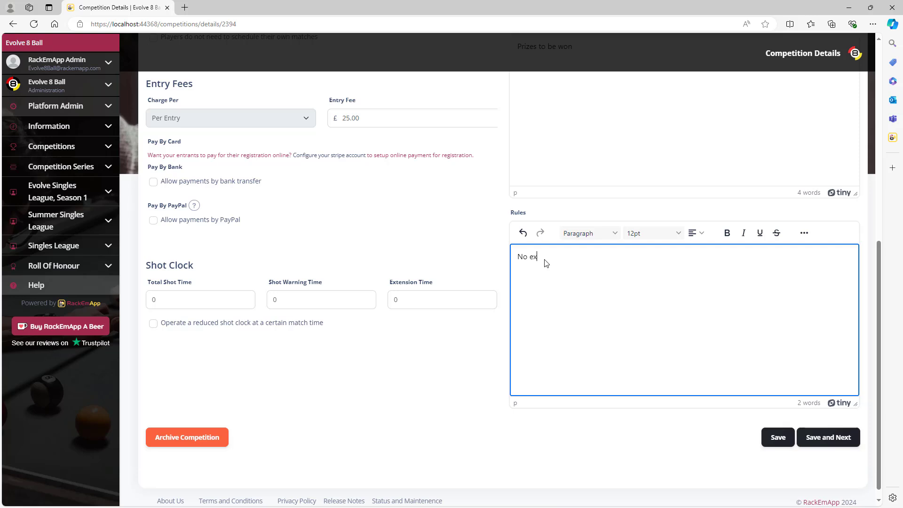
type("tionsions")
left_click(833, 440)
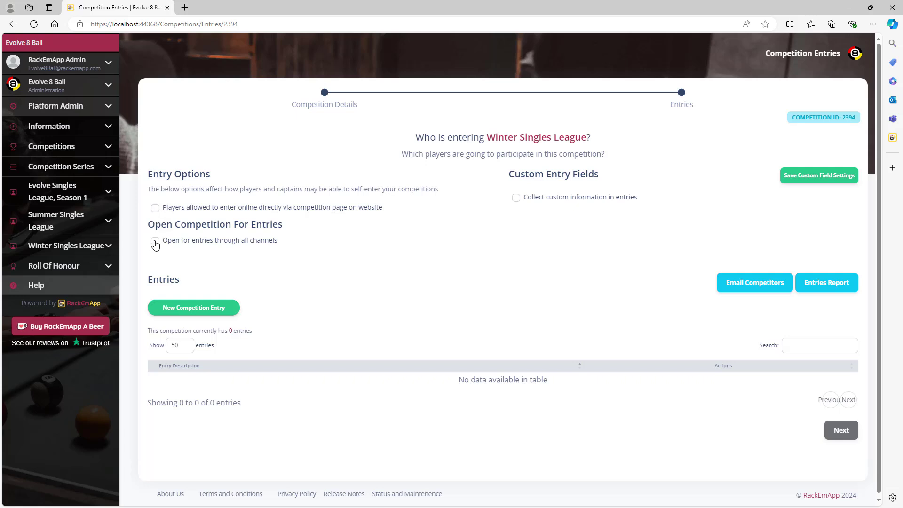
Step: Enable online self-entry and view the public league page showing Online Entries Closed
left_click(155, 211)
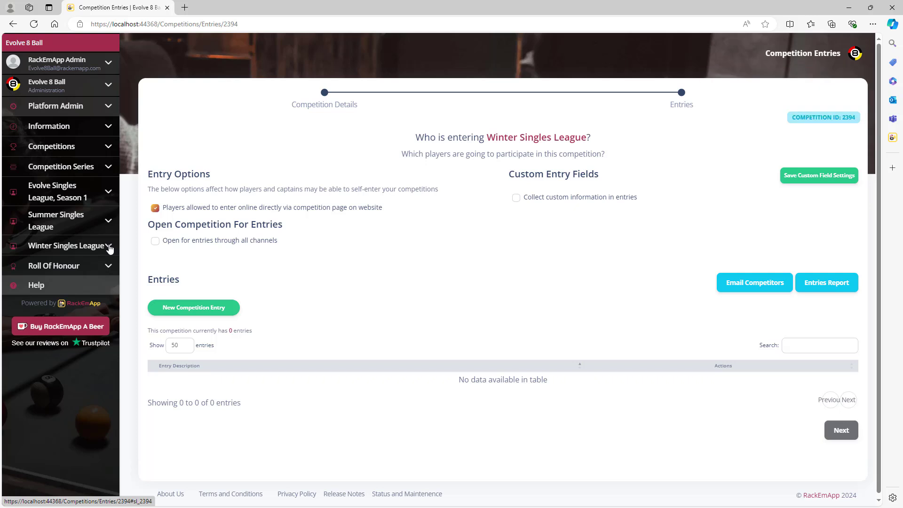
left_click(109, 248)
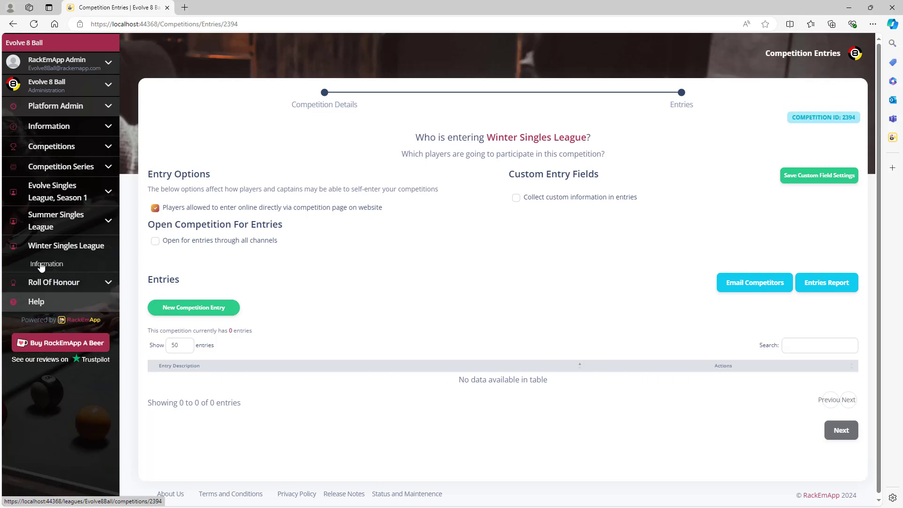
right_click(42, 267)
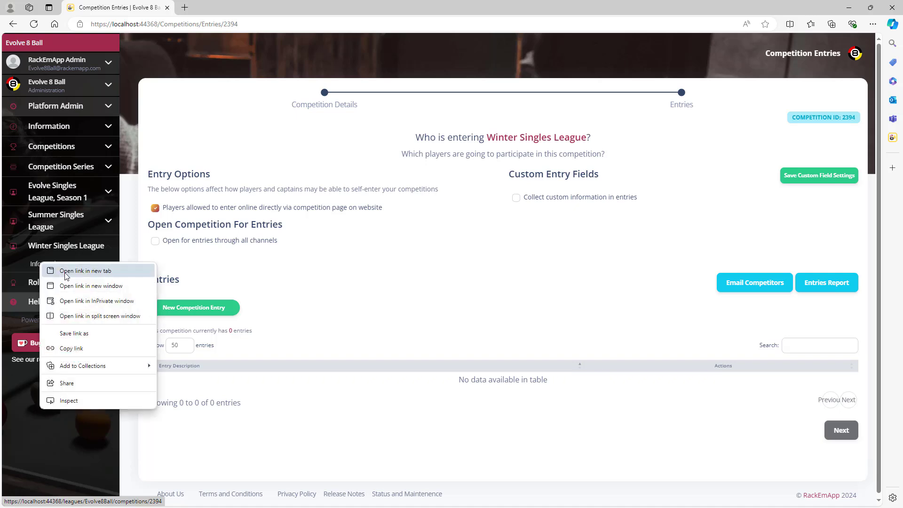
left_click(66, 275)
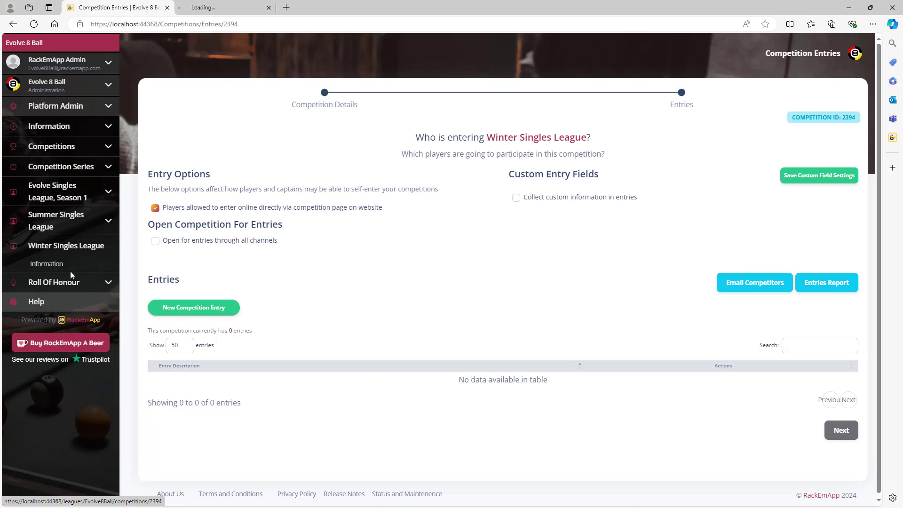
left_click(224, 9)
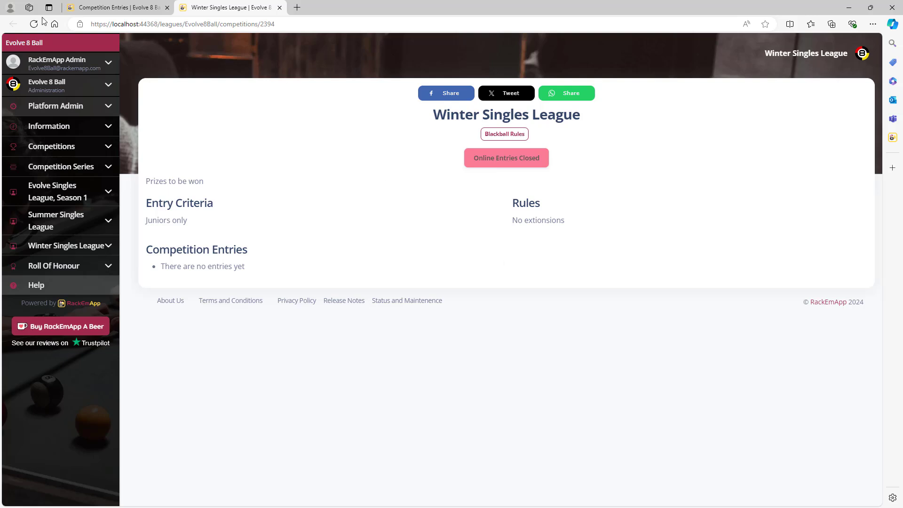
Step: Open entries through all channels and confirm the public page now offers Enter Online
left_click(104, 11)
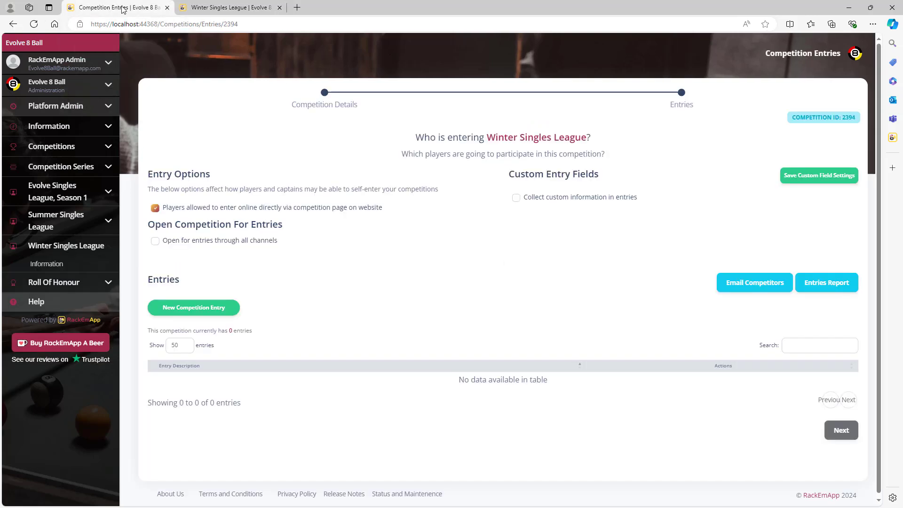
left_click(156, 242)
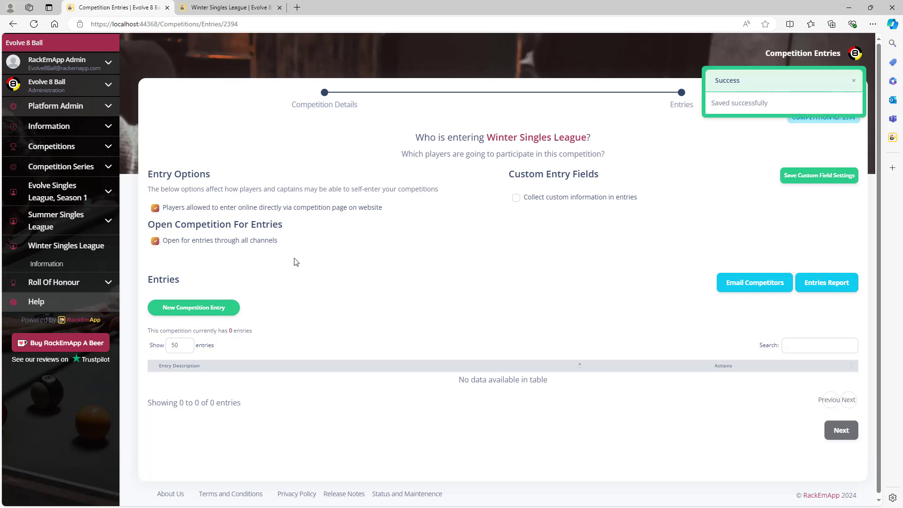
left_click(225, 7)
left_click(33, 26)
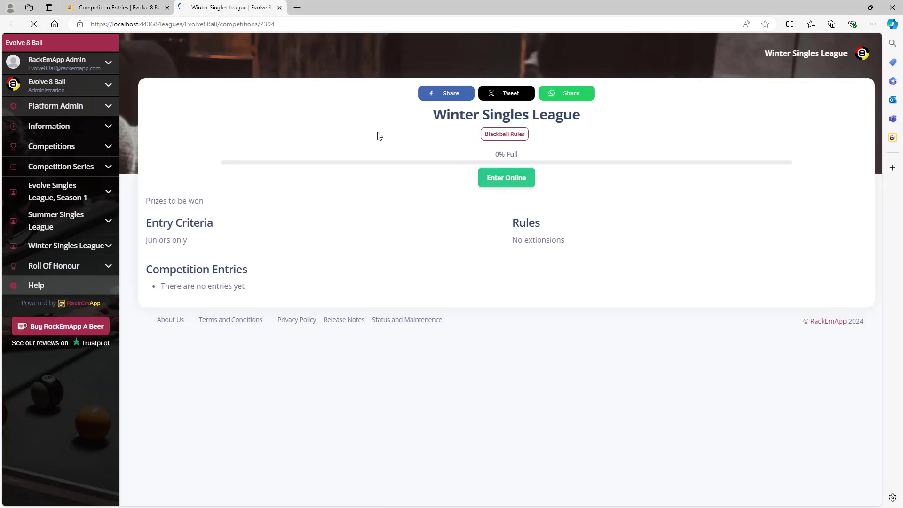
left_click(502, 180)
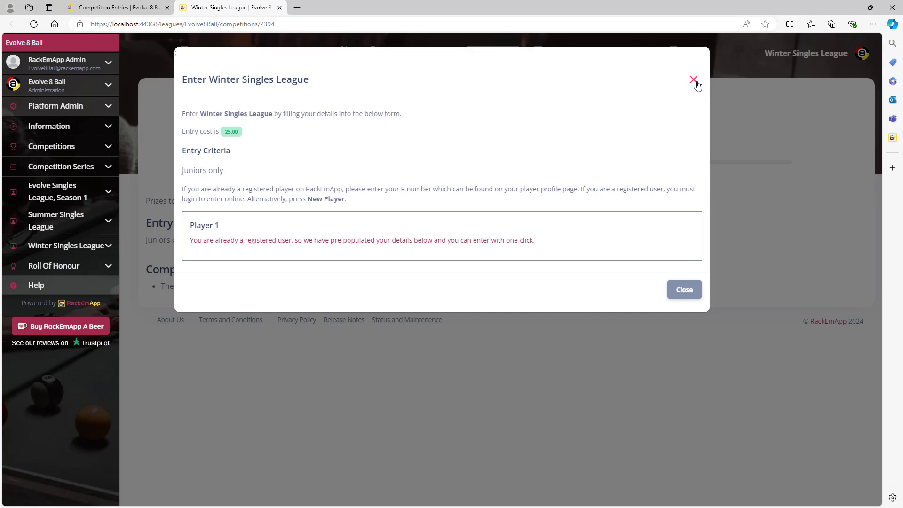
left_click(693, 80)
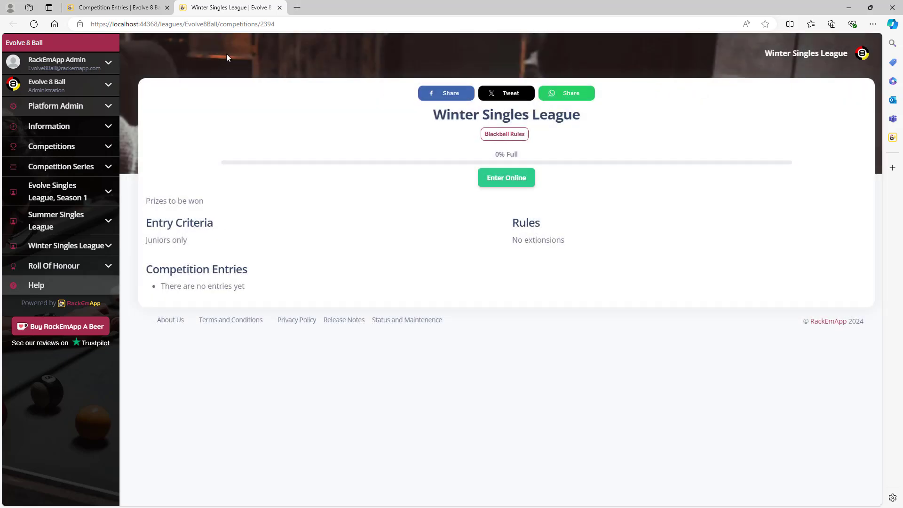
left_click(142, 7)
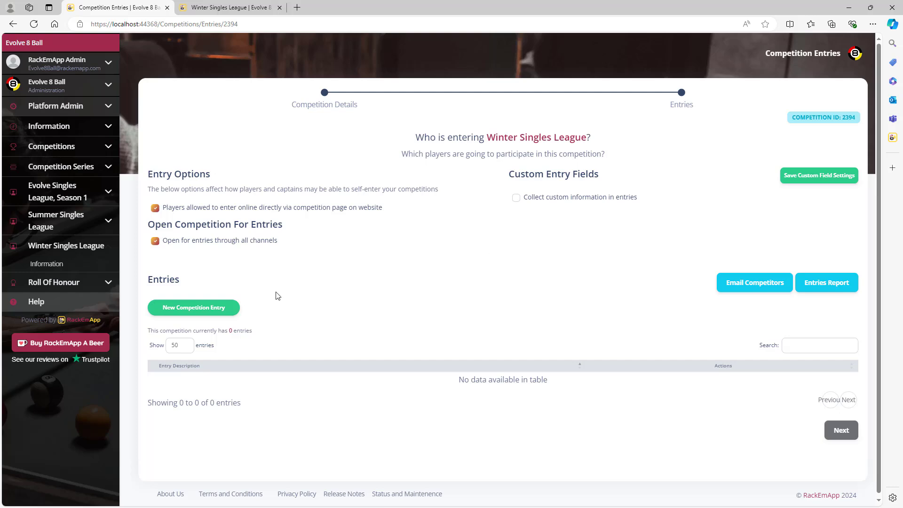
Step: Add a competition entry for a registered player found by name search
left_click(206, 312)
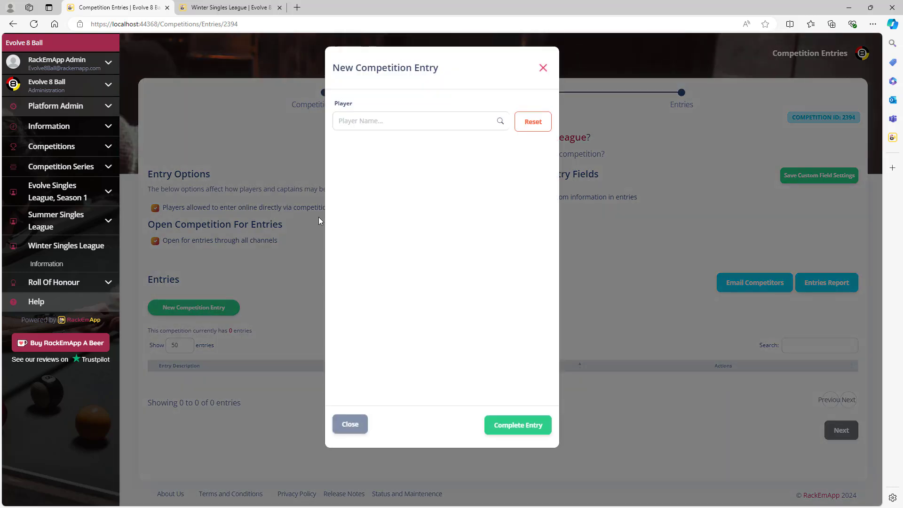
left_click(380, 121)
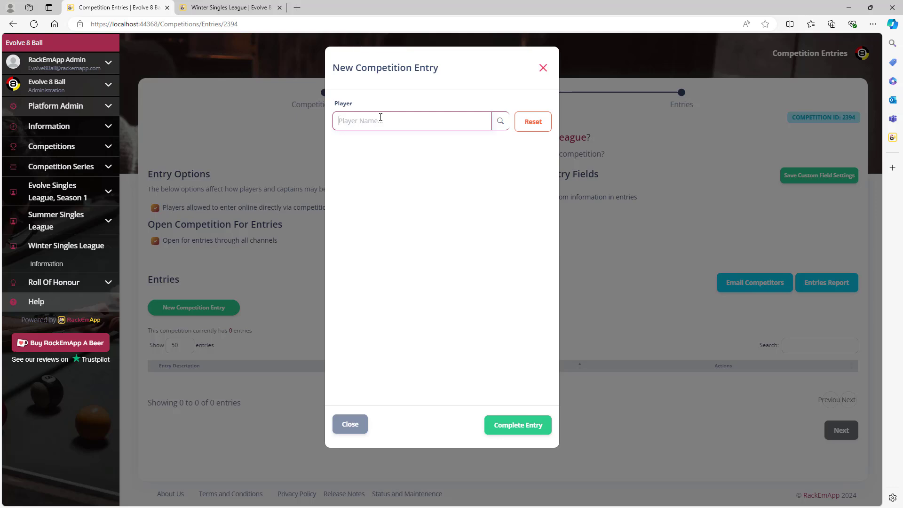
type("Bob fra")
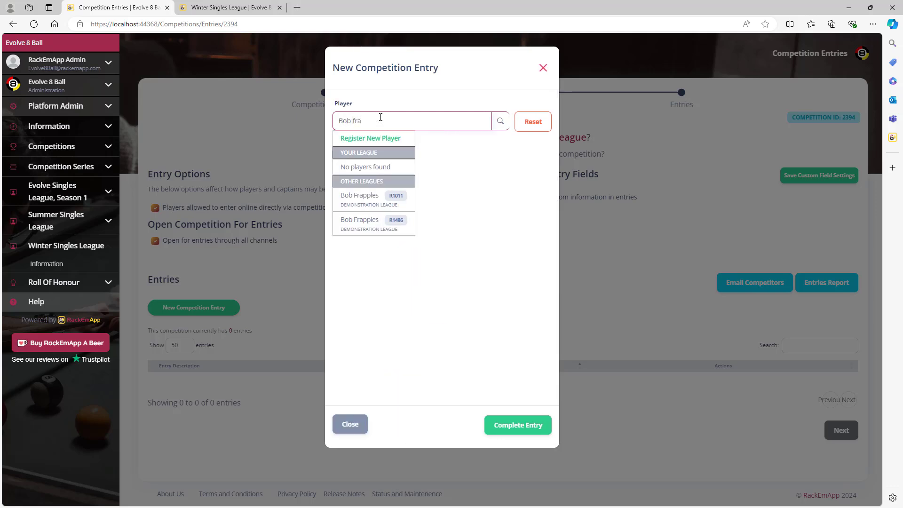
left_click(375, 199)
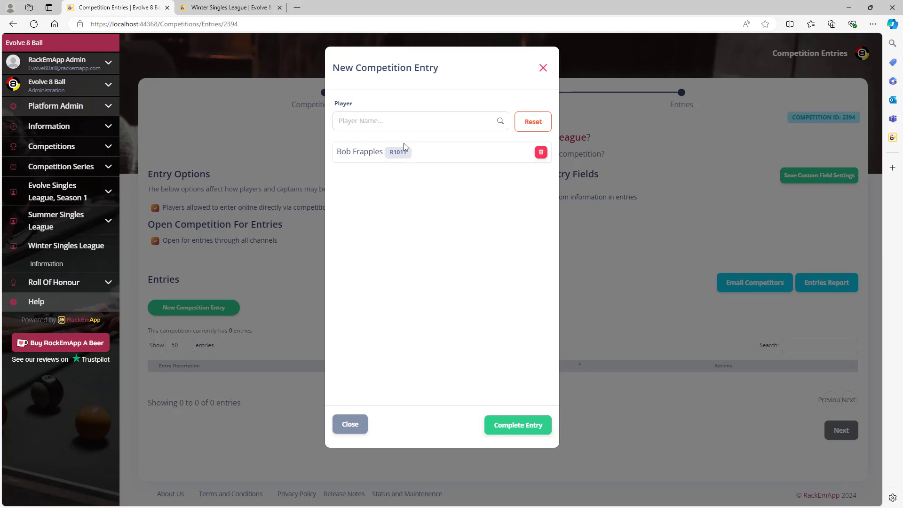
left_click(528, 432)
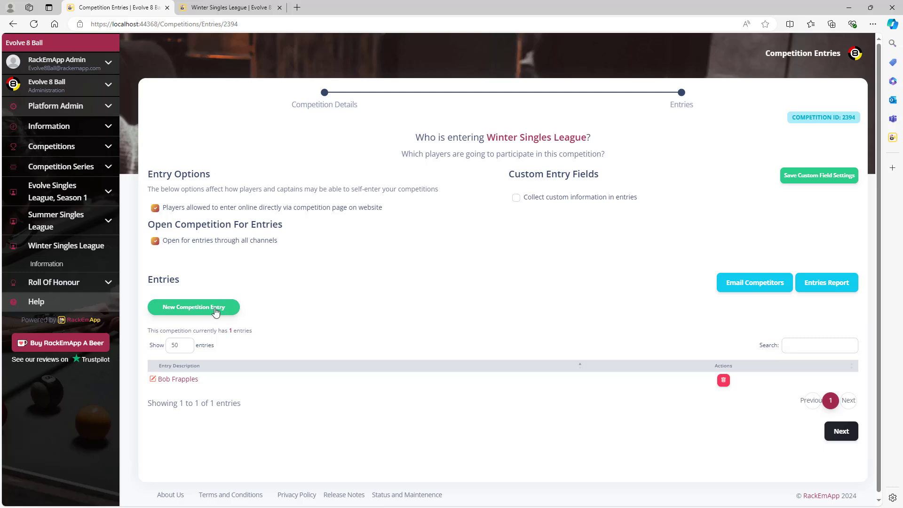
Step: Add a second registered player's entry, bringing the league to six entries
left_click(216, 308)
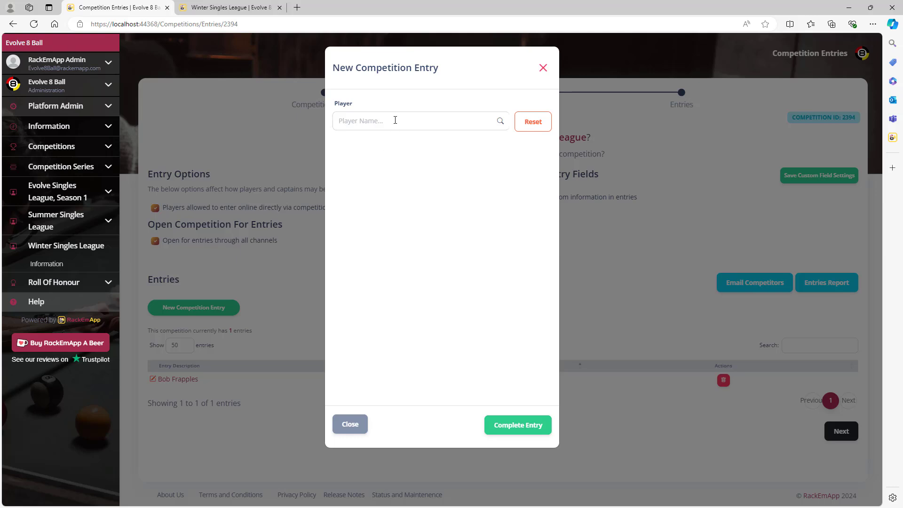
left_click(395, 119)
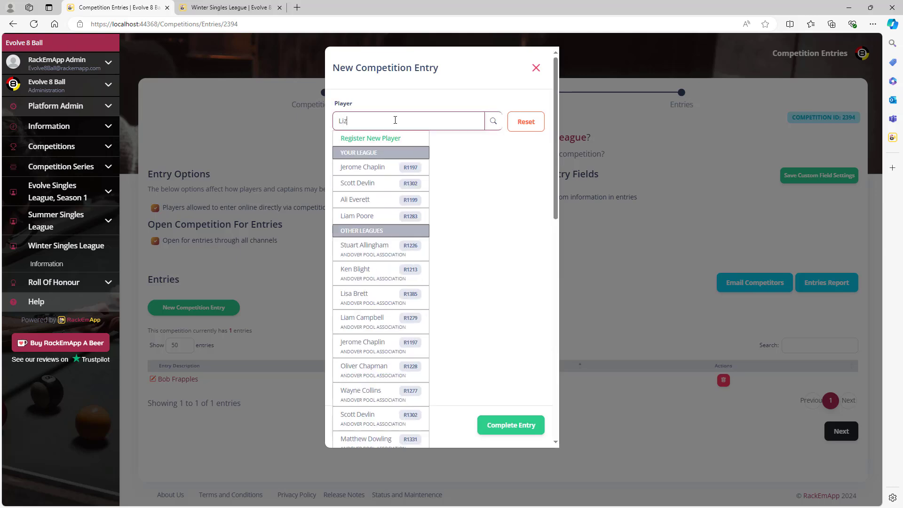
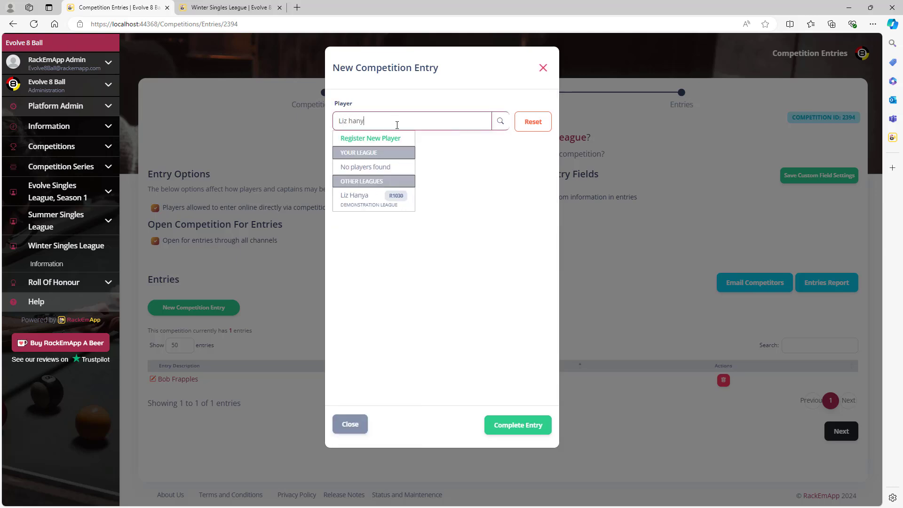
left_click(362, 197)
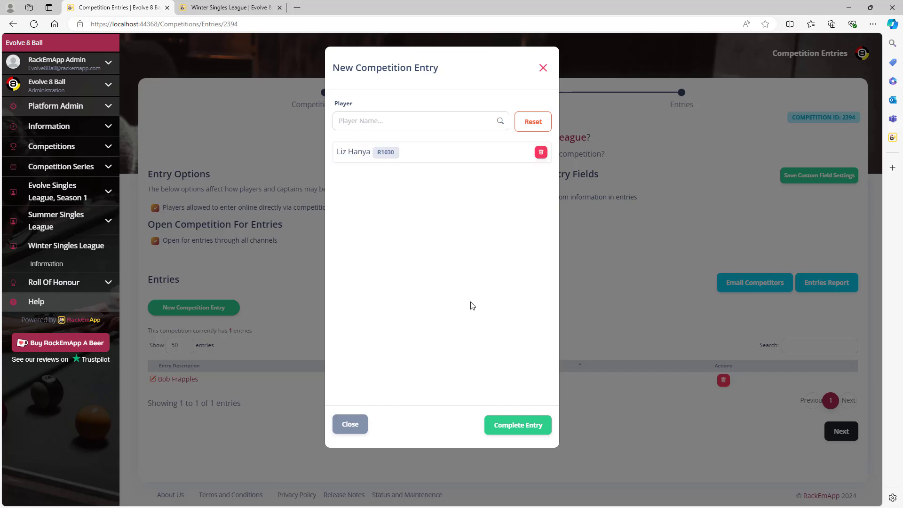
left_click(517, 424)
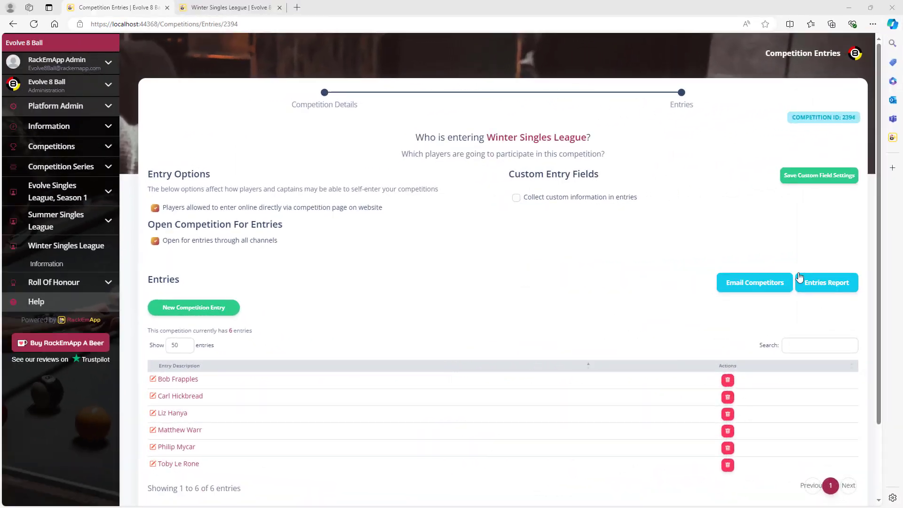
Step: Register a new player by first and last name and complete their entry
left_click(201, 310)
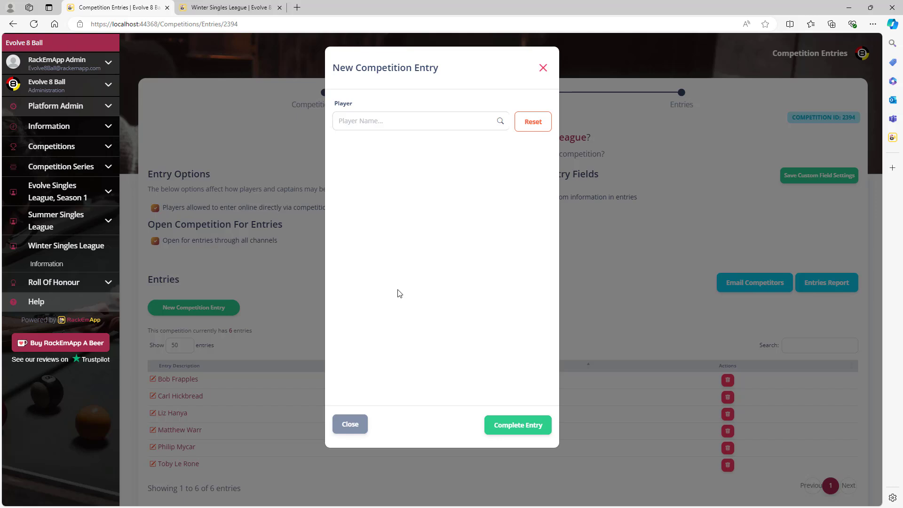
left_click(428, 123)
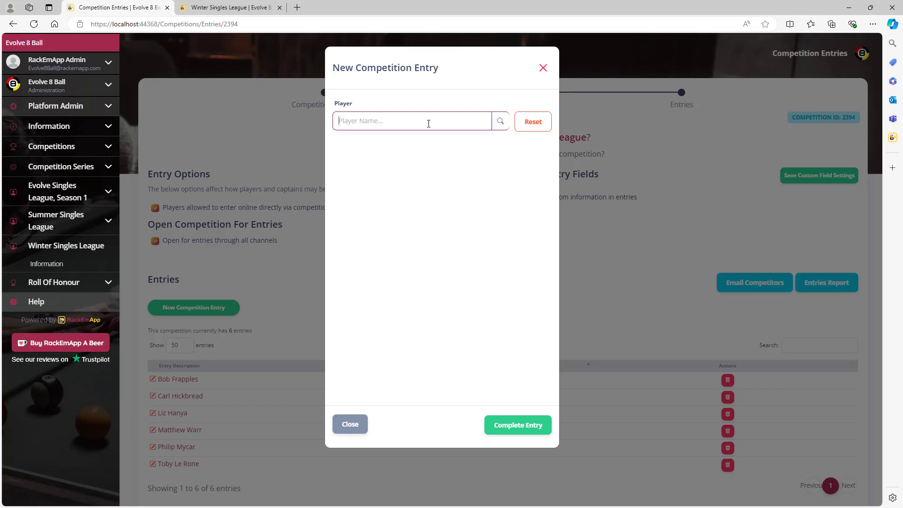
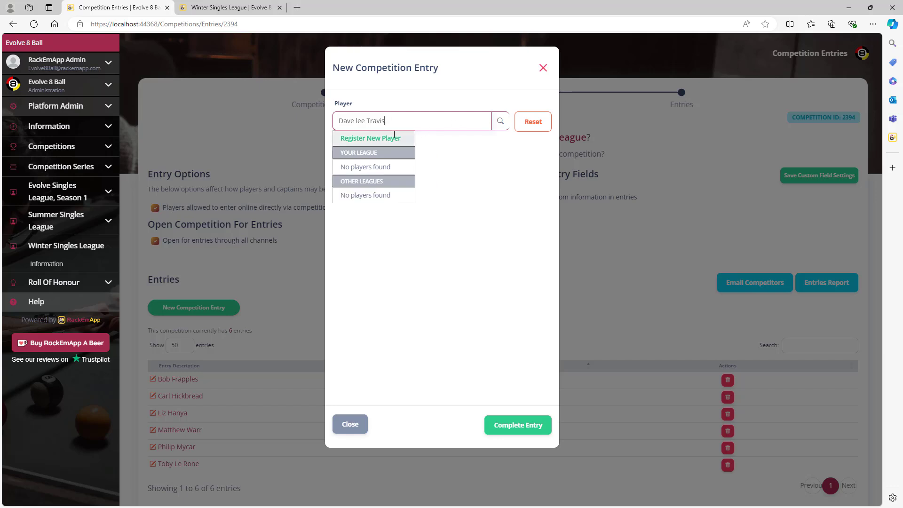
left_click(393, 137)
left_click(382, 167)
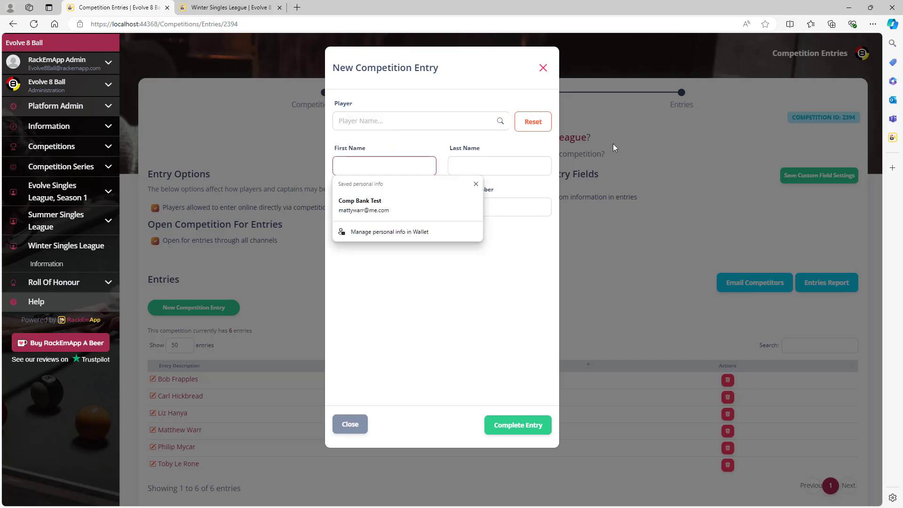
key("Tab")
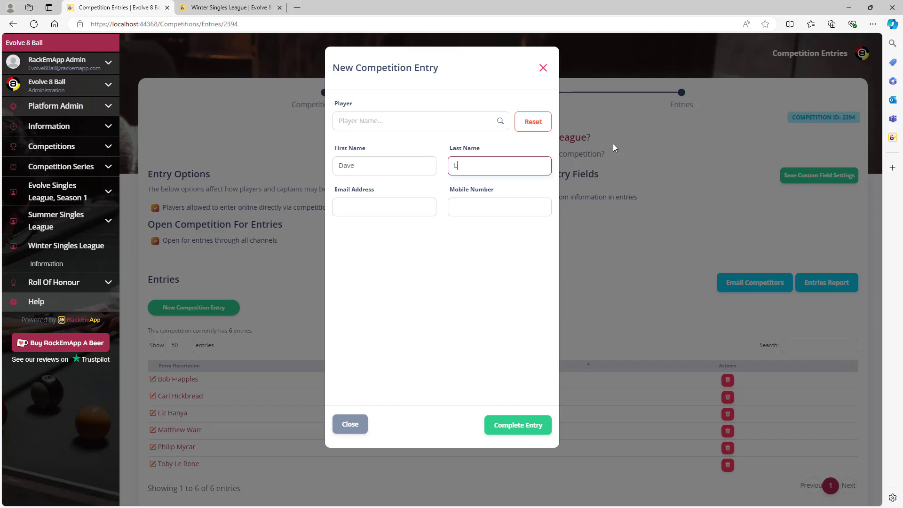
left_click(529, 430)
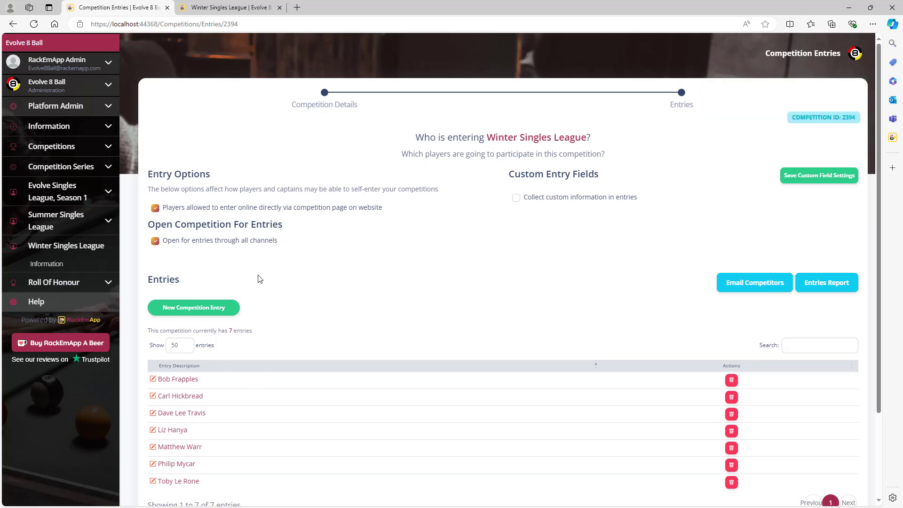
Step: Open the Competition Entries Report showing the seven Winter Singles League entrants and their entry dates
left_click(94, 87)
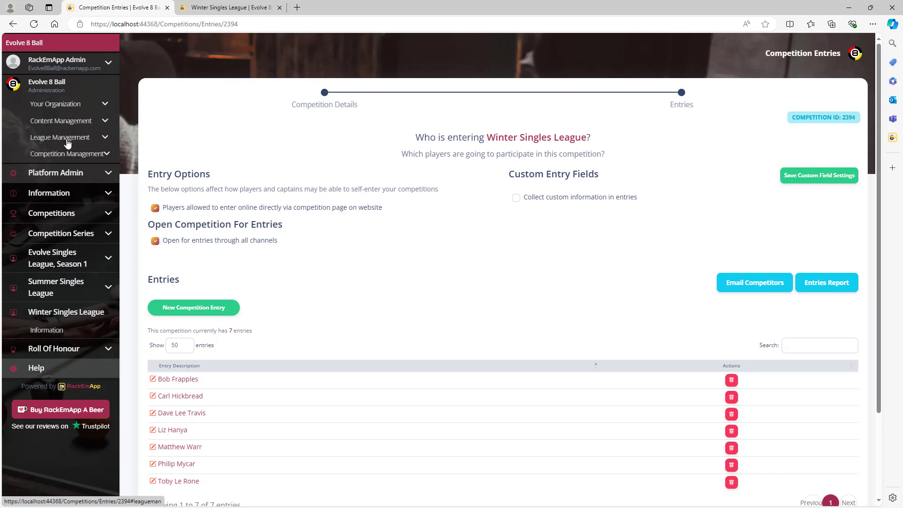
left_click(66, 137)
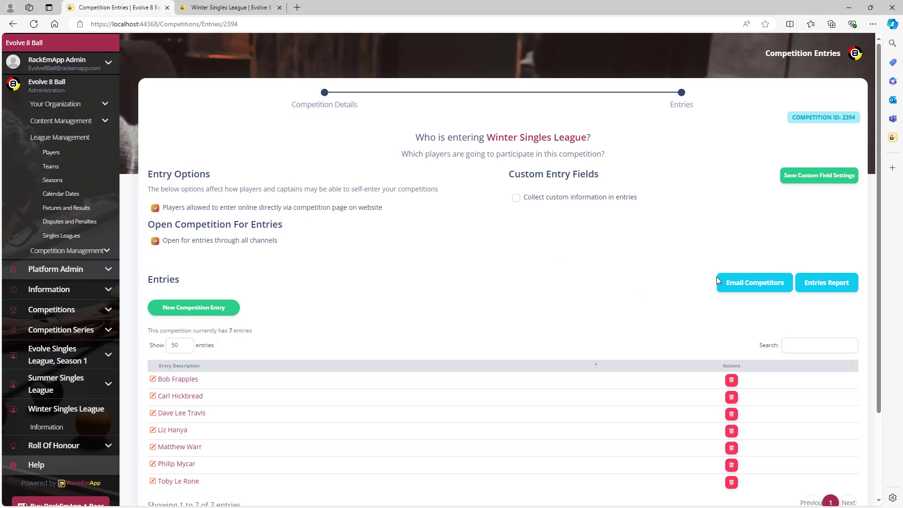
left_click(752, 283)
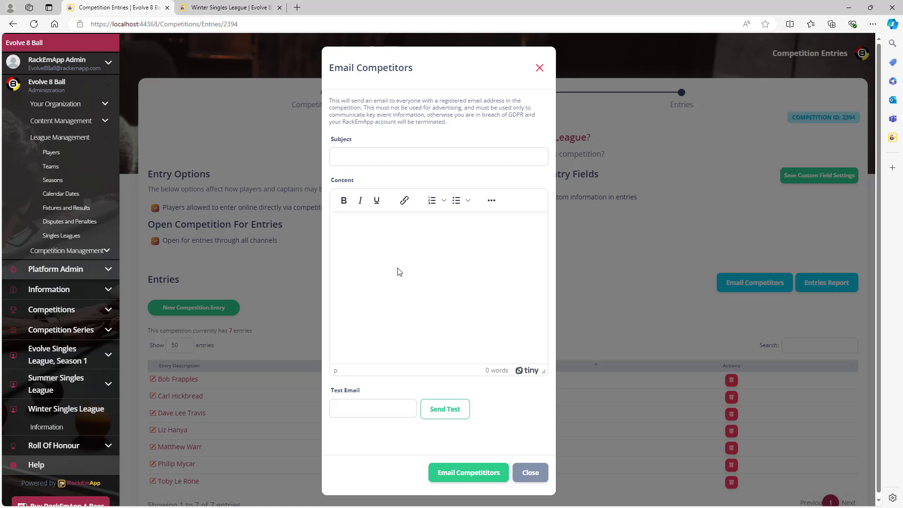
left_click(530, 472)
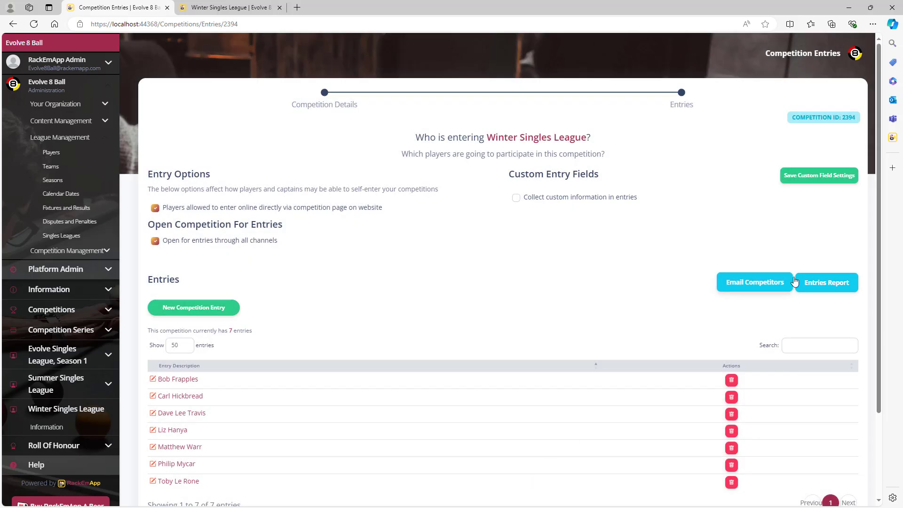
left_click(808, 284)
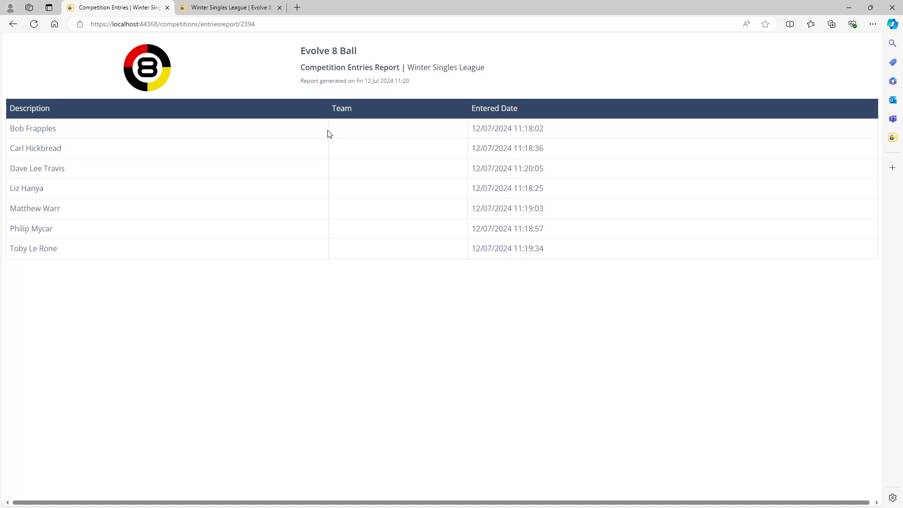
Step: Return to the Entries page and confirm the entries are complete to reach the Rounds step
left_click(13, 24)
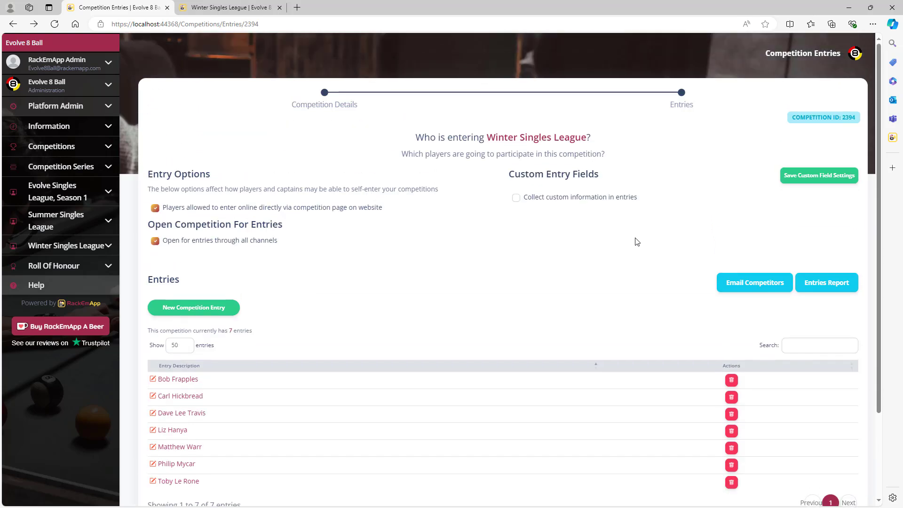
scroll(635, 241, "down", 3)
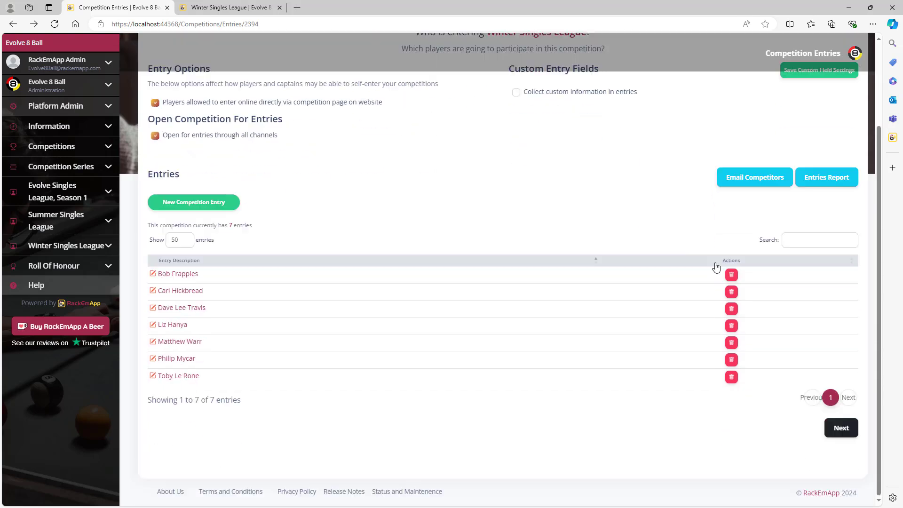
left_click(841, 429)
left_click(460, 303)
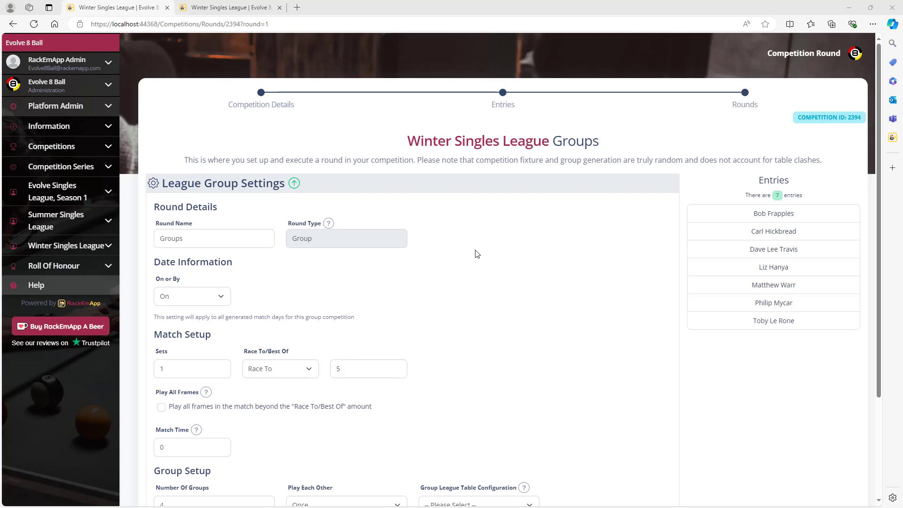
Step: Set the group round's match day date rule from On to By
scroll(404, 258, "down", 2)
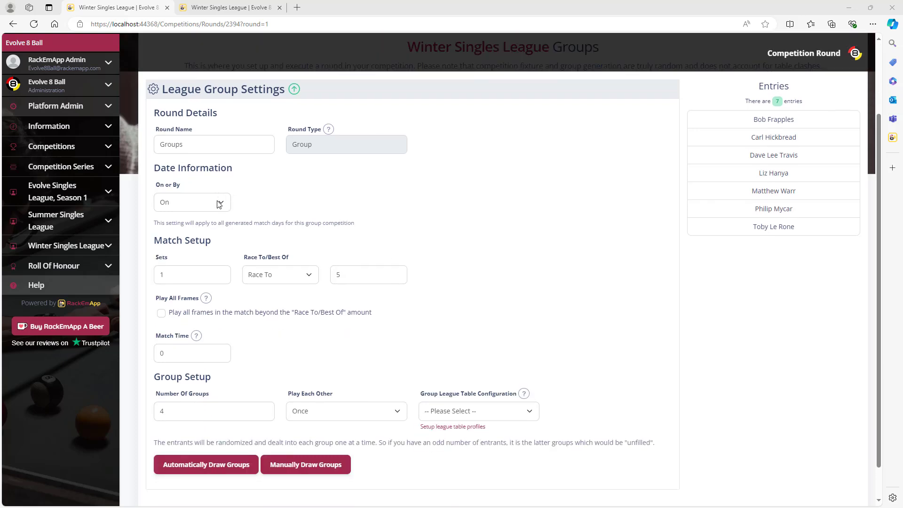
left_click(218, 203)
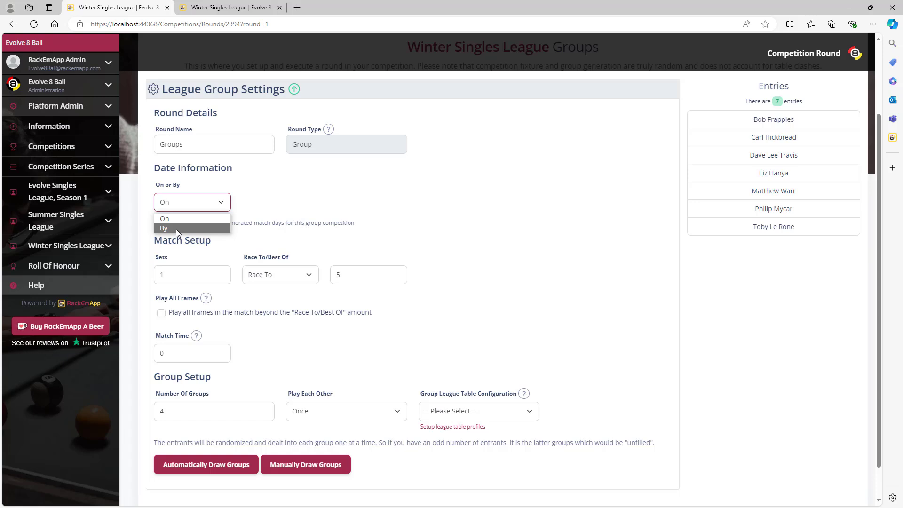
left_click(193, 227)
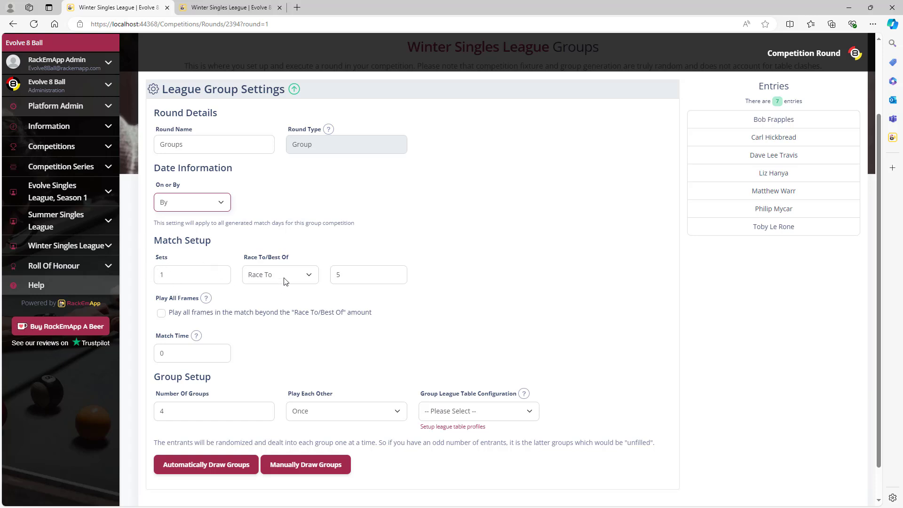
Step: Try Best Of as the match format, then switch it back to Race To
left_click(296, 279)
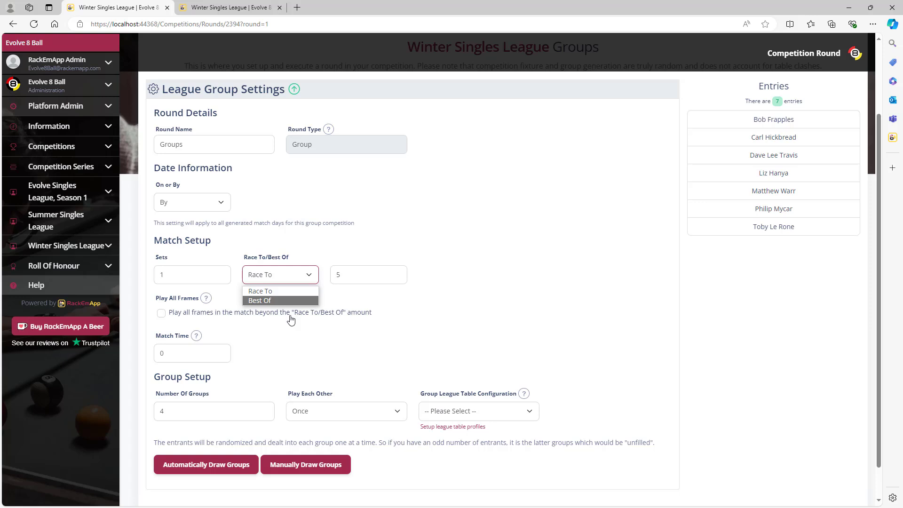
left_click(285, 300)
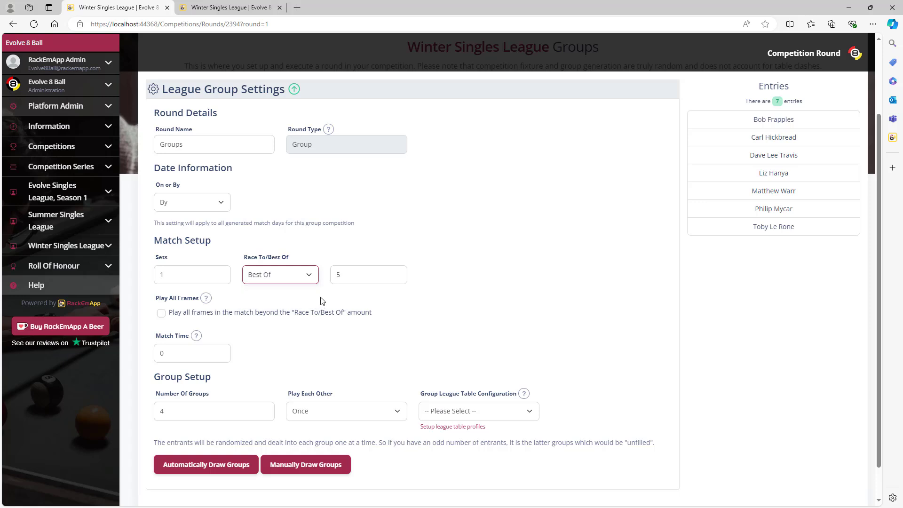
left_click(304, 279)
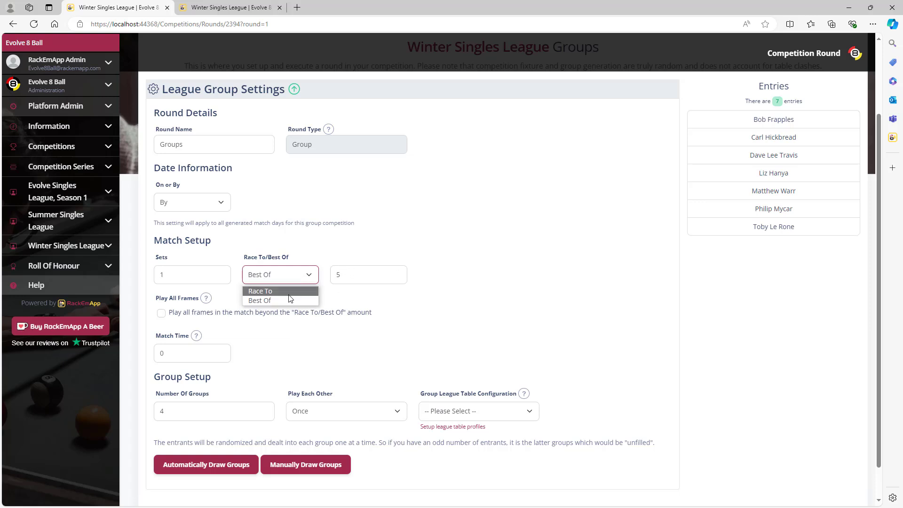
left_click(309, 249)
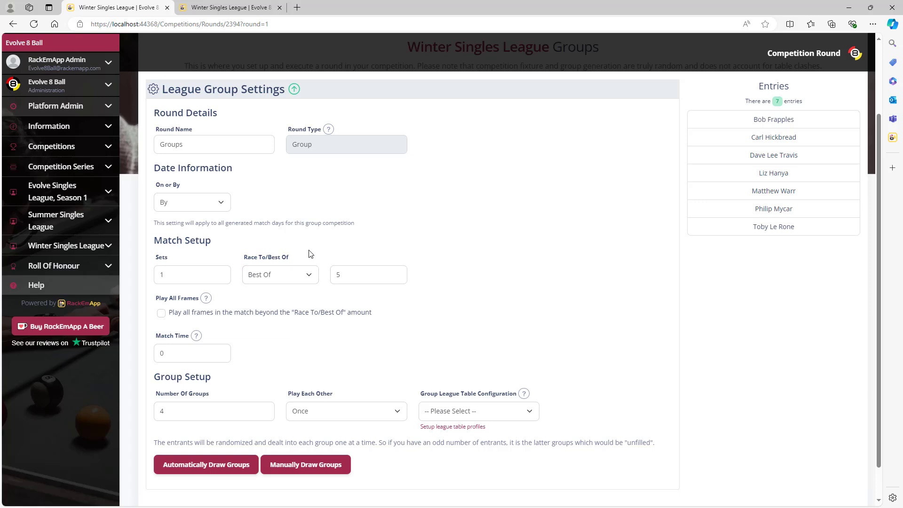
left_click(294, 276)
left_click(278, 291)
scroll(364, 319, "down", 1)
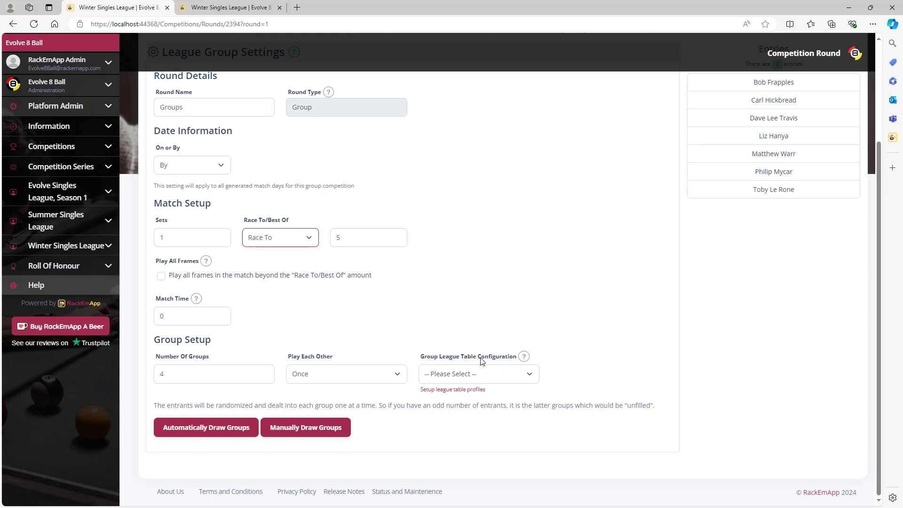
mouse_move(525, 360)
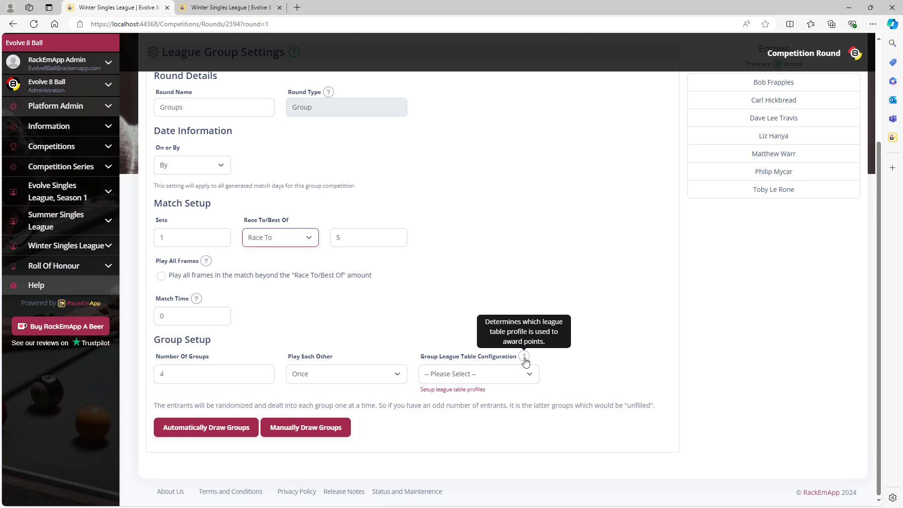
Step: Open the league table profiles in a new tab and view the Singles League profile
right_click(462, 393)
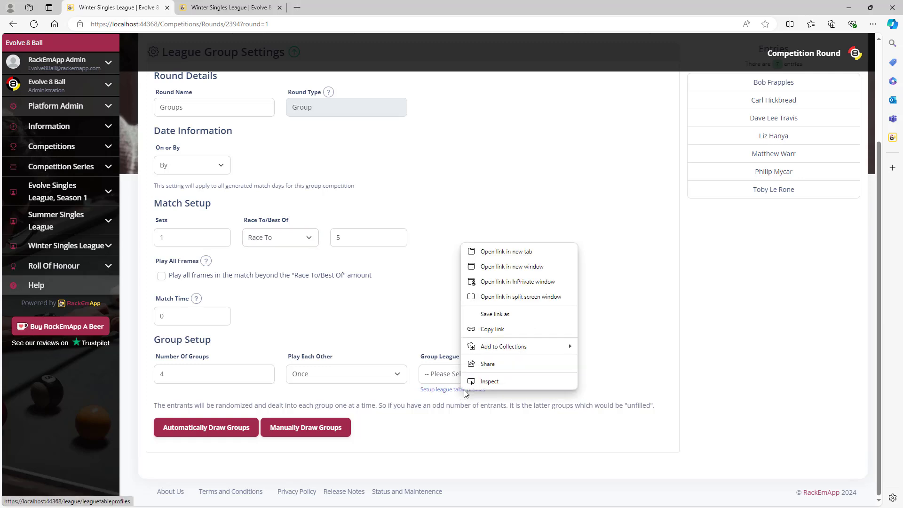
left_click(516, 249)
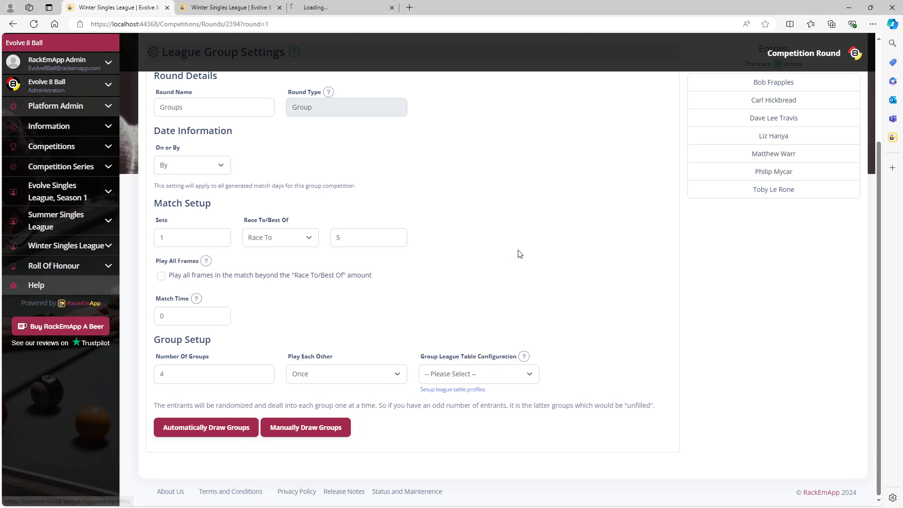
left_click(339, 8)
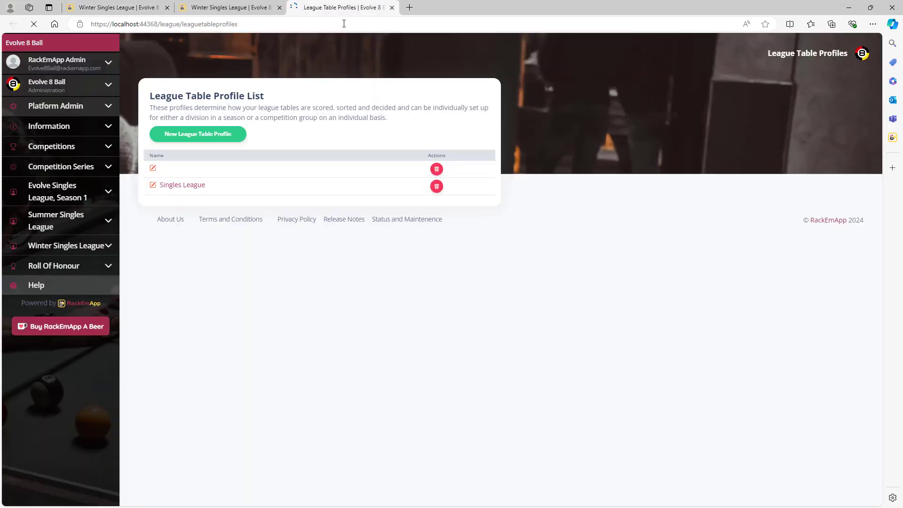
left_click(187, 184)
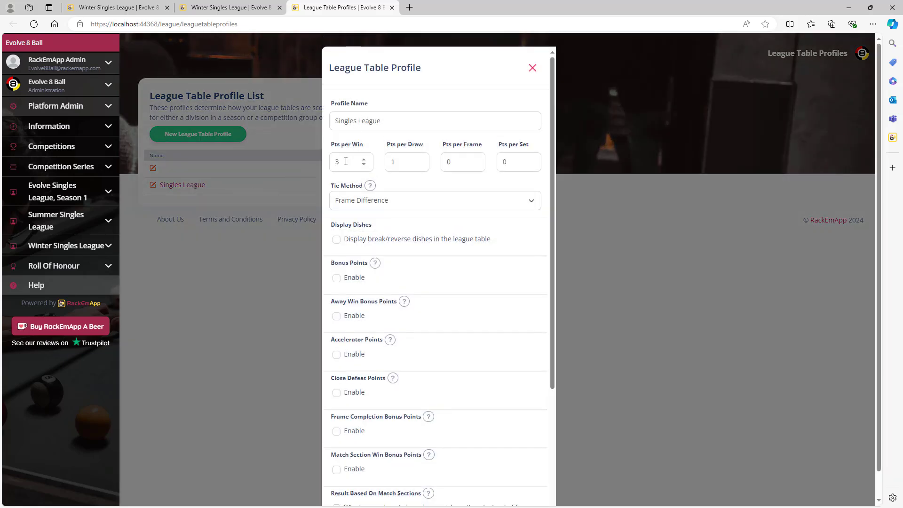
Step: Check the profile's 3 per win, 1 per draw and Frame Difference tie method, then return to the group settings
double_click(407, 161)
left_click(517, 201)
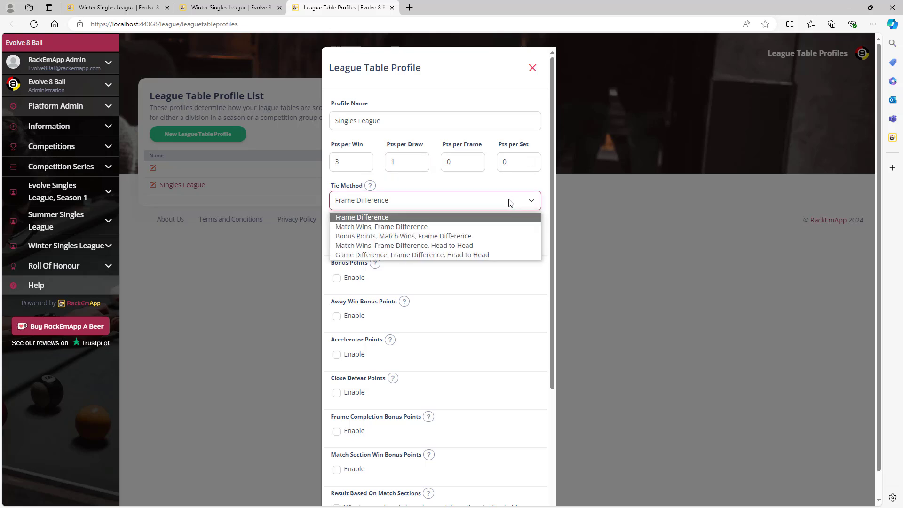
left_click(512, 283)
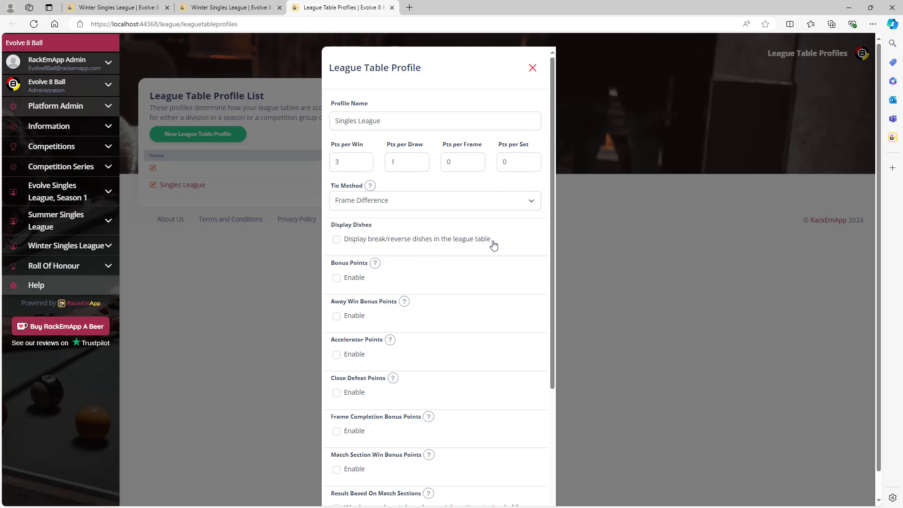
scroll(498, 249, "down", 1)
scroll(497, 254, "down", 2)
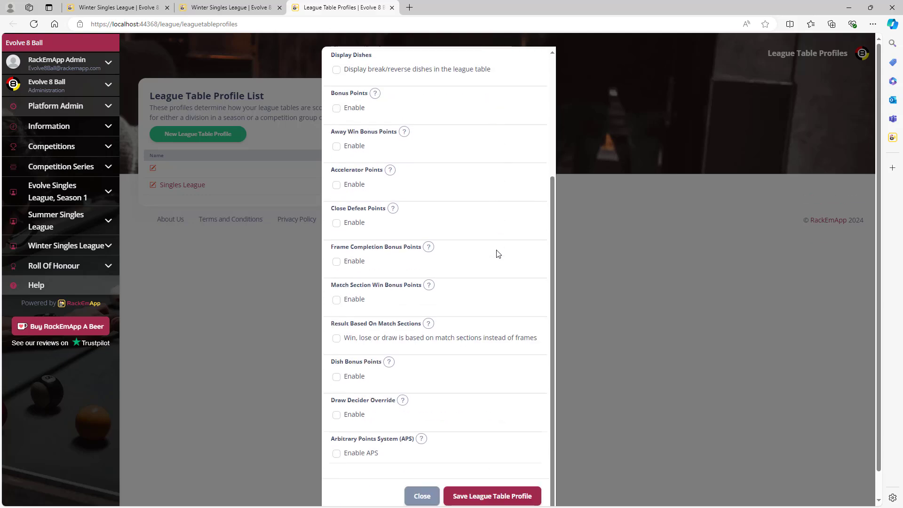
scroll(498, 254, "up", 3)
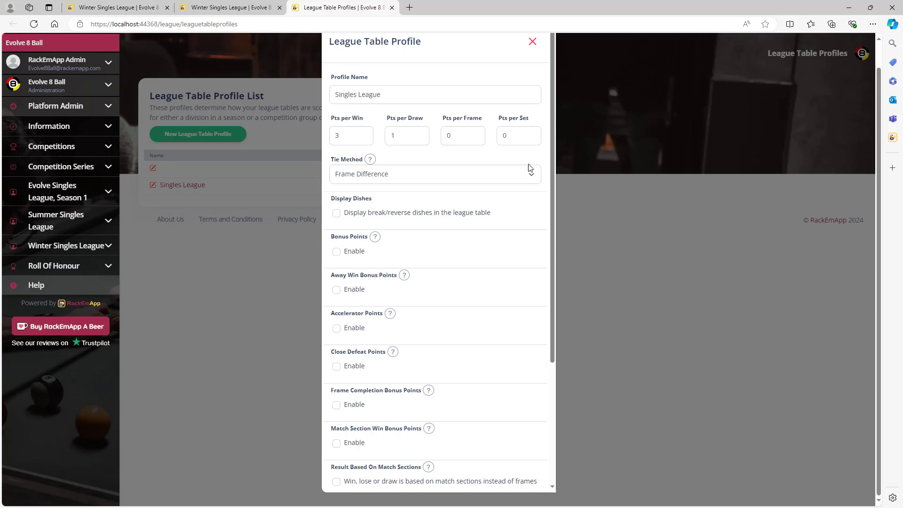
scroll(524, 197, "up", 1)
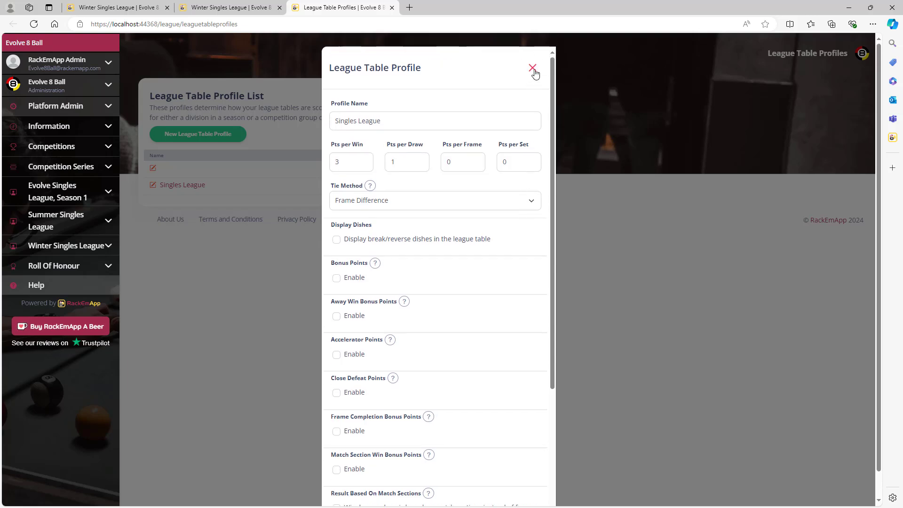
left_click(533, 69)
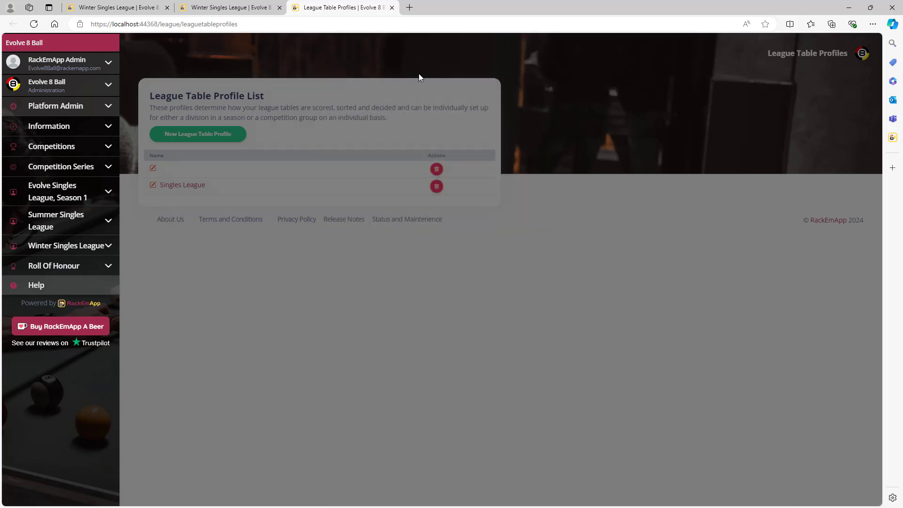
left_click(118, 7)
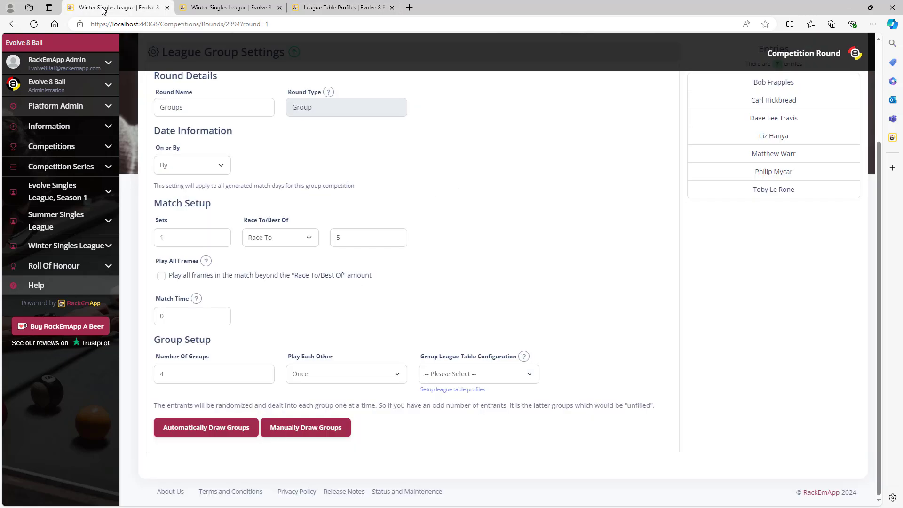
Step: Use the Singles League table configuration, change Number Of Groups from 4 to 1, and keep Play Each Other Once
left_click(518, 375)
left_click(486, 410)
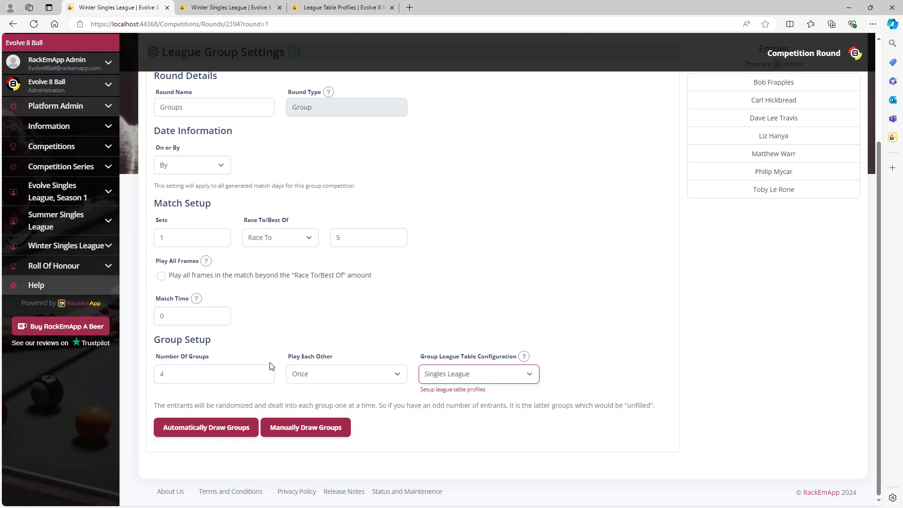
left_click_drag(185, 376, 139, 378)
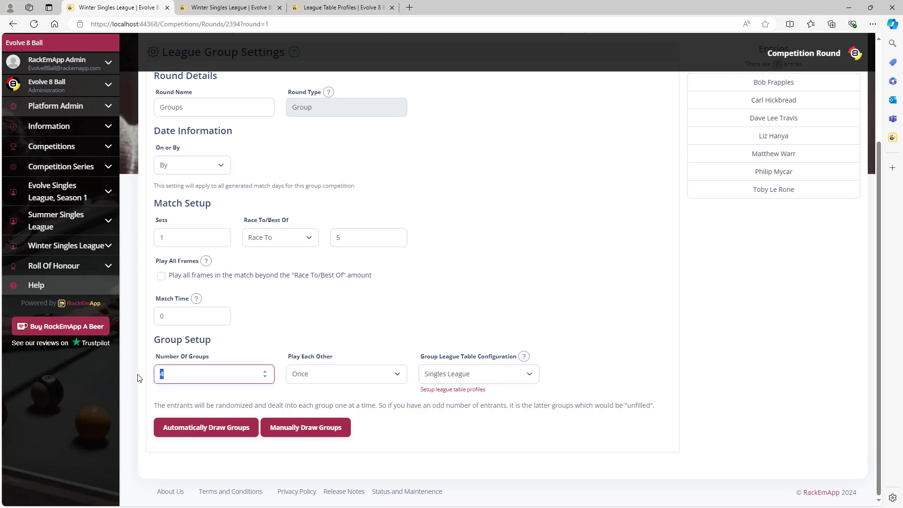
type("1")
left_click(334, 375)
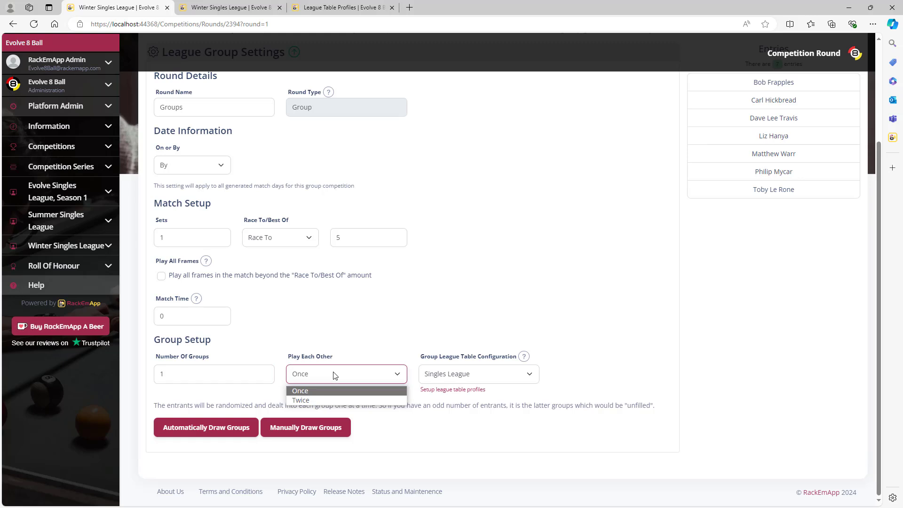
left_click(334, 375)
left_click(349, 334)
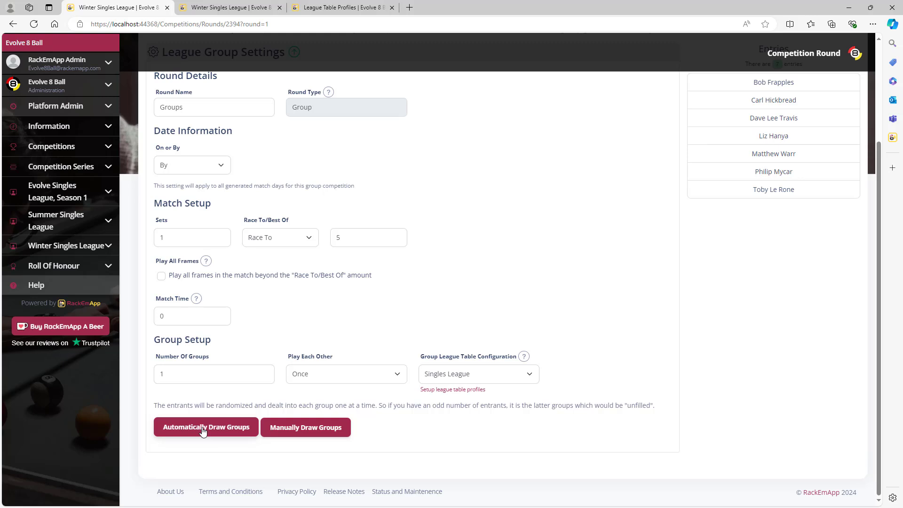
Step: Start a manual group draw, add two entrants to Group A, then cancel the manual draw
left_click(331, 430)
left_click(478, 325)
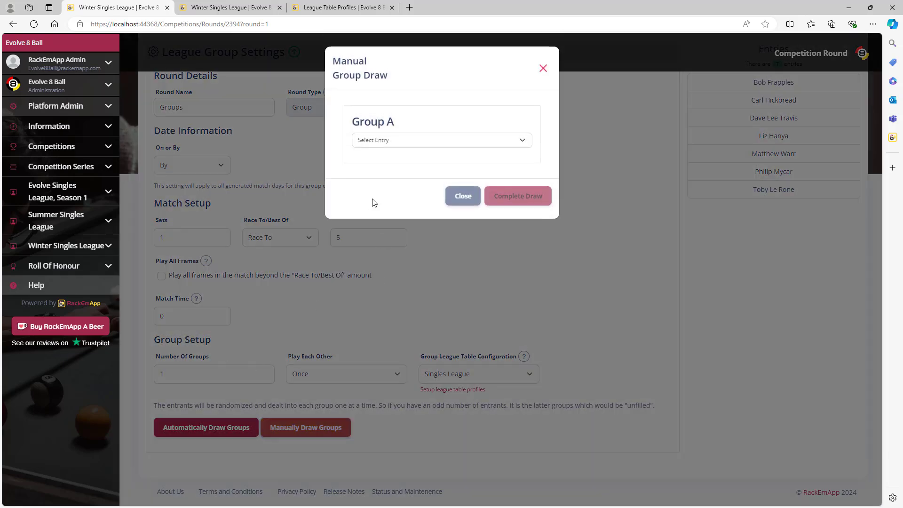
left_click(416, 141)
left_click(410, 163)
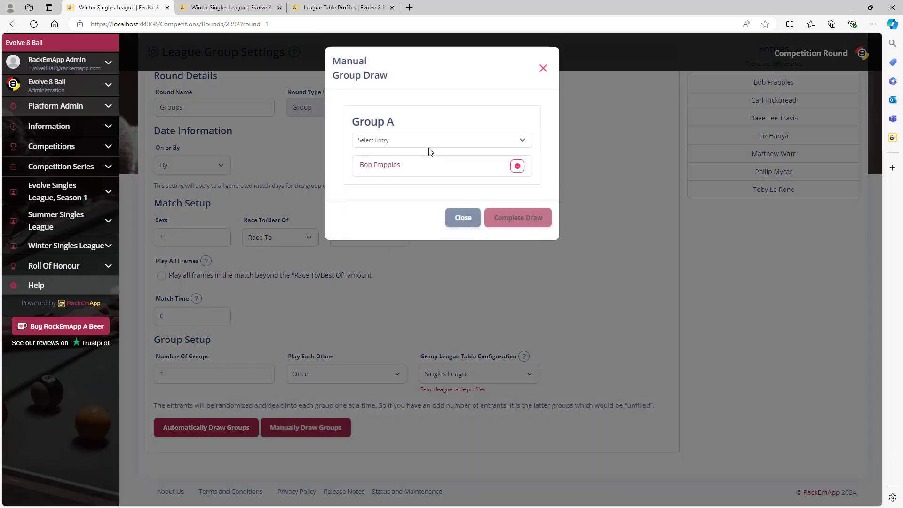
left_click(429, 141)
left_click(419, 180)
left_click(459, 235)
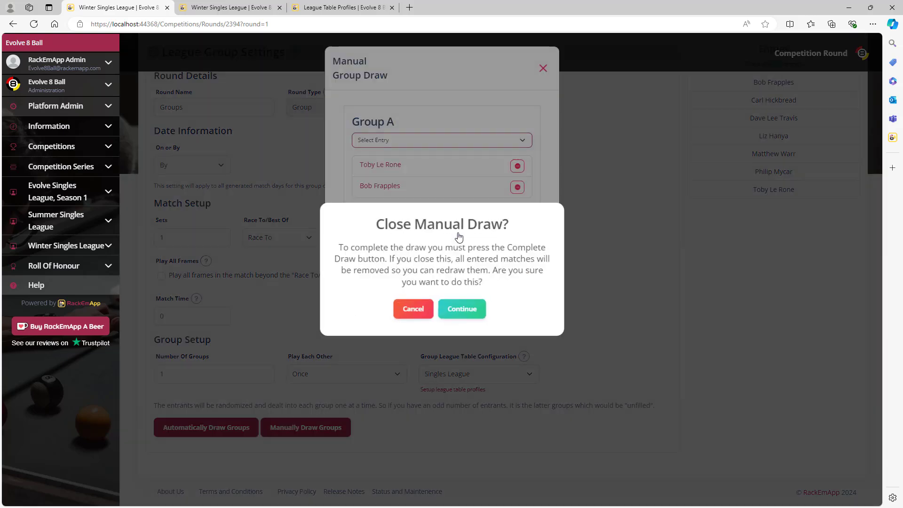
left_click(460, 307)
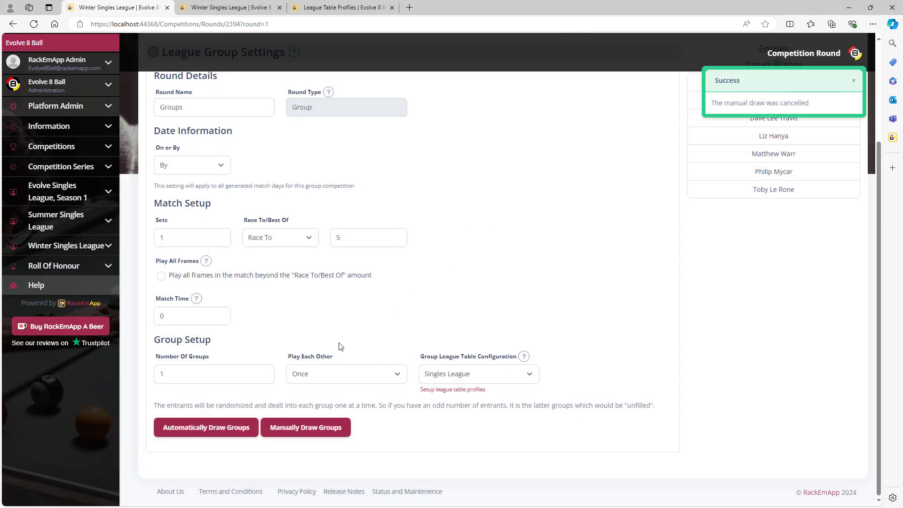
Step: Draw the groups automatically, generating seven undated Winter Singles League Groups matchdays
left_click(235, 427)
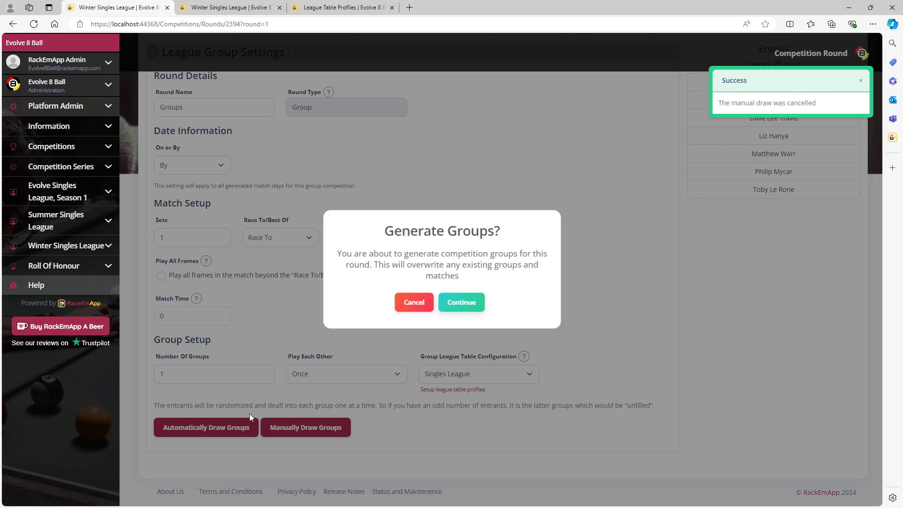
left_click(462, 302)
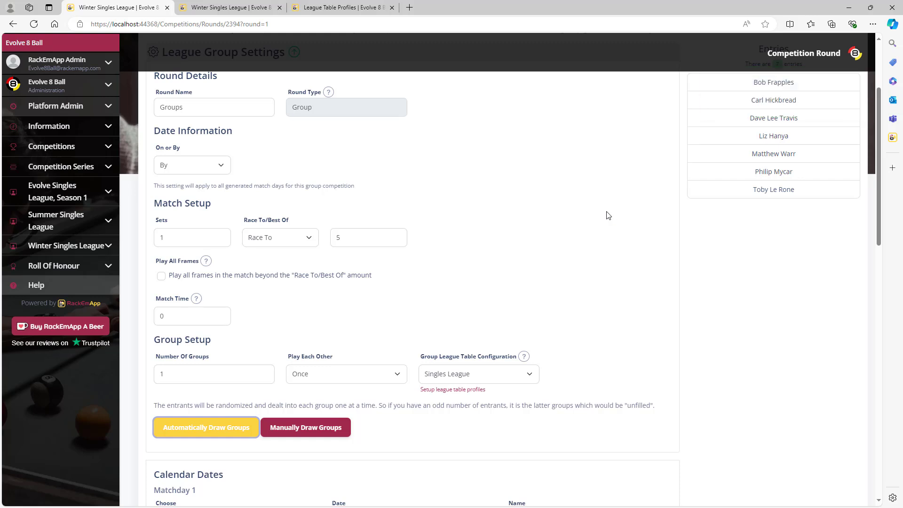
scroll(608, 213, "down", 3)
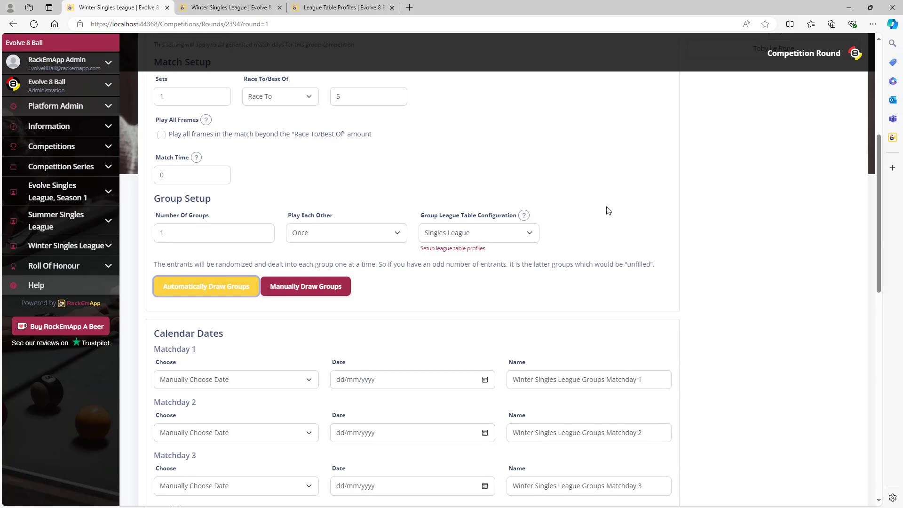
scroll(608, 210, "down", 6)
scroll(608, 210, "up", 2)
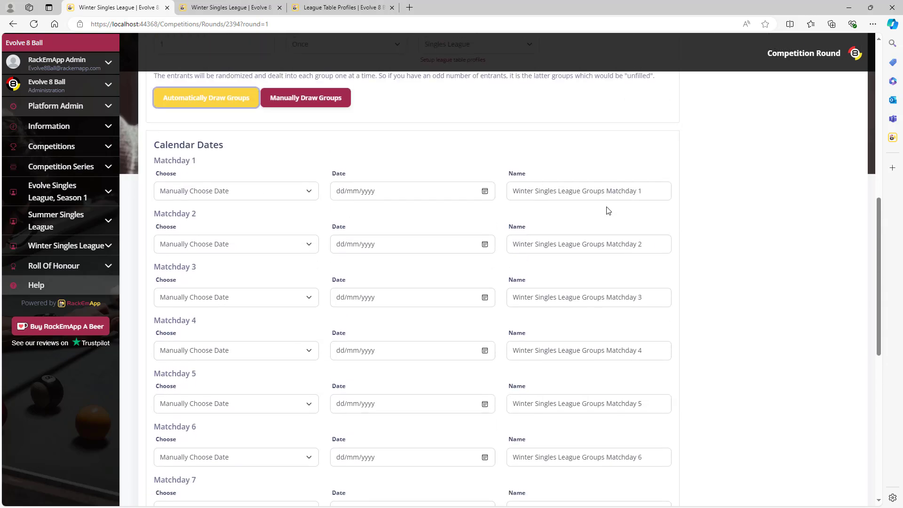
scroll(607, 210, "down", 1)
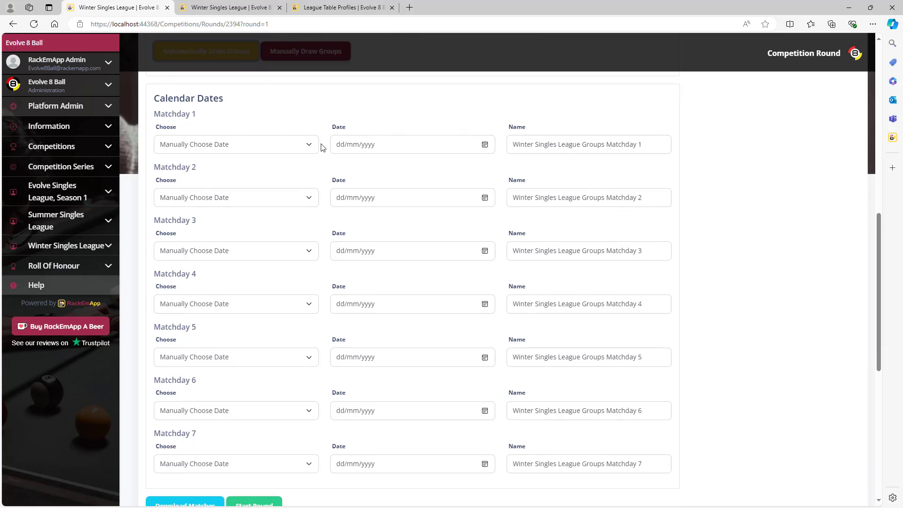
Step: Date Matchdays 1–4 as 12/07, 19/07, 26/07 and 02/08/2024
left_click(484, 145)
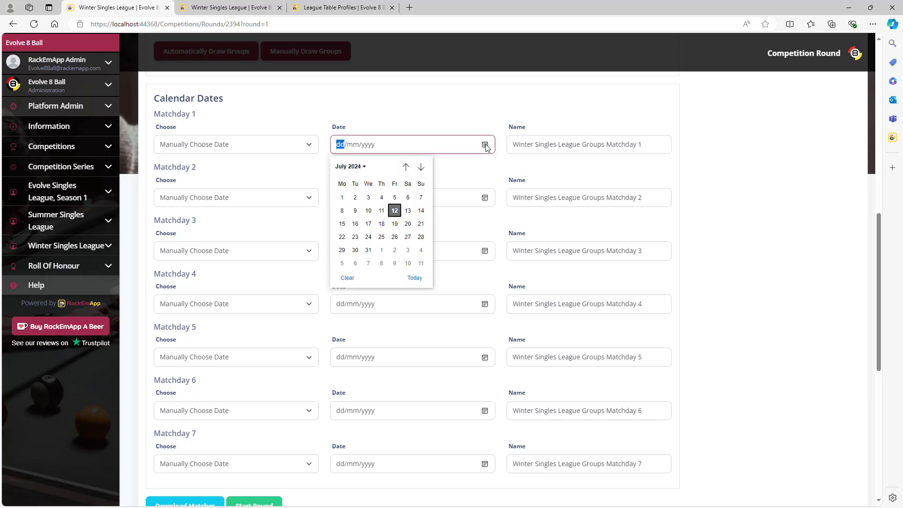
left_click(394, 211)
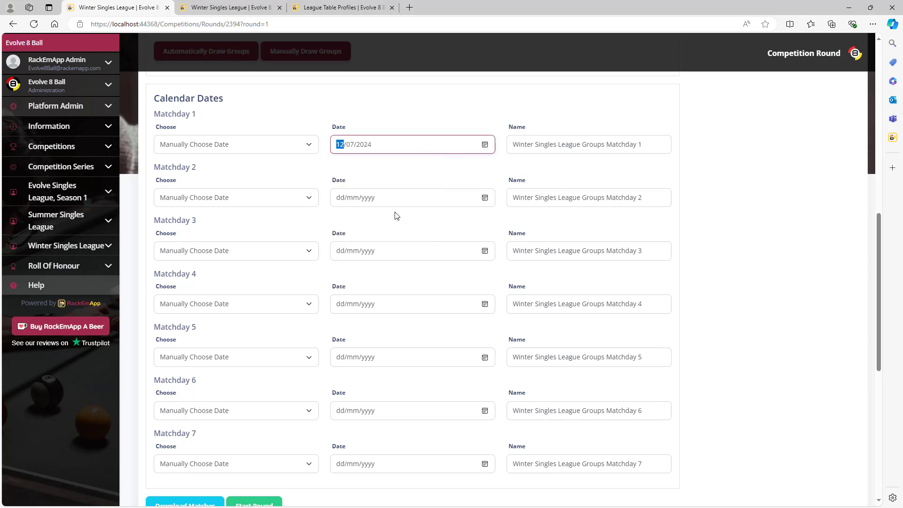
left_click(485, 198)
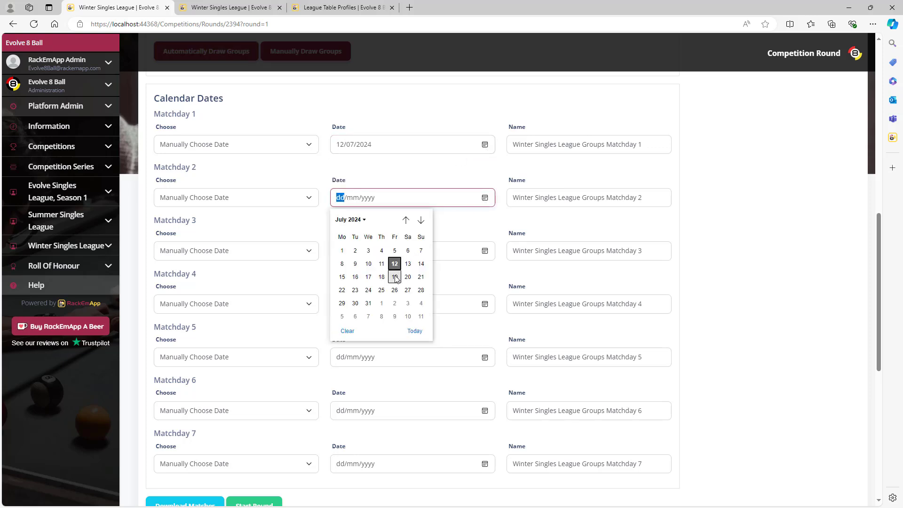
left_click(395, 277)
left_click(485, 251)
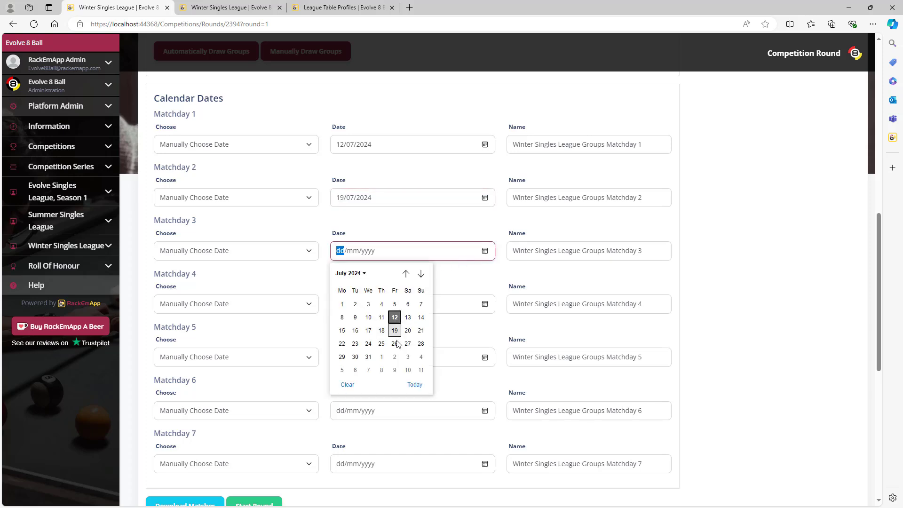
left_click(395, 344)
left_click(485, 305)
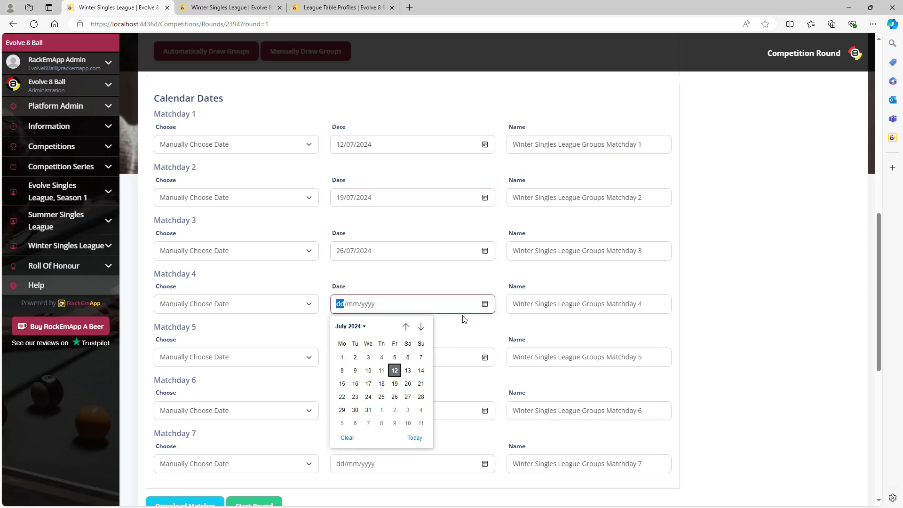
left_click(395, 409)
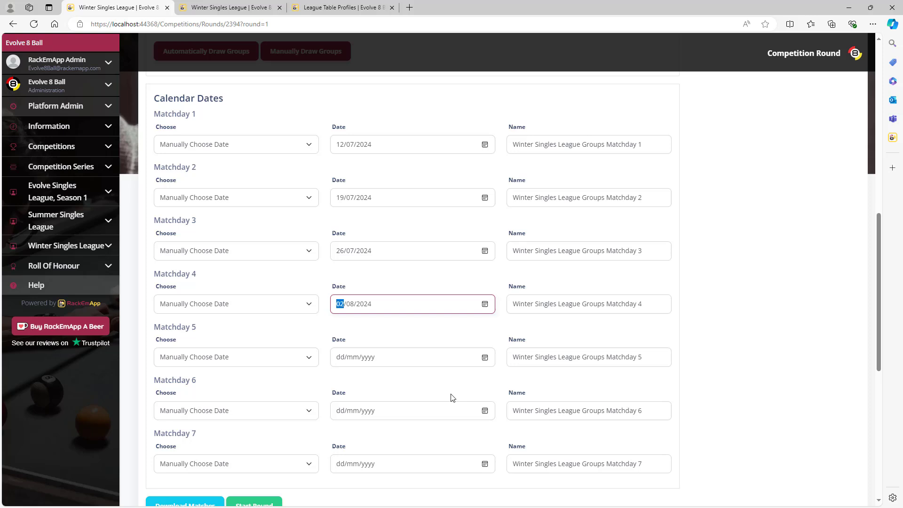
Step: Date Matchdays 5–7 as 09/08, 16/08 and 23/08/2024
left_click(486, 360)
left_click(420, 379)
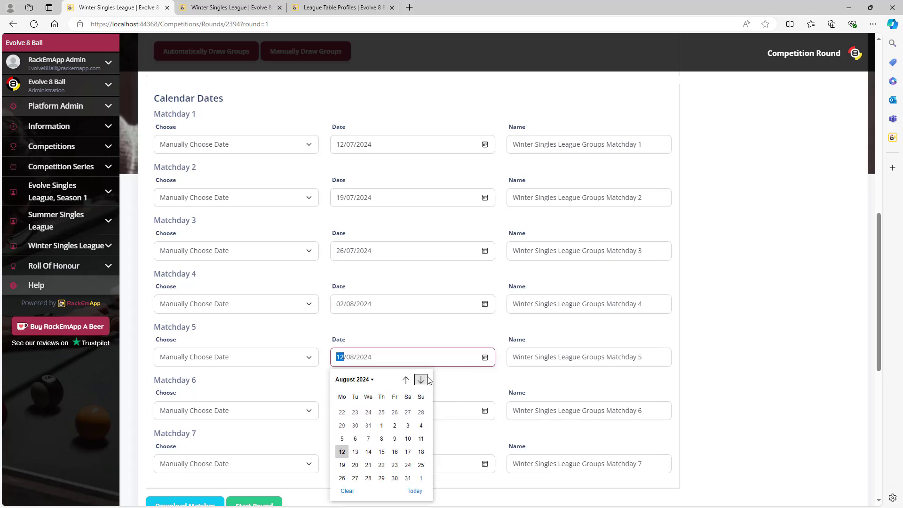
left_click(394, 423)
left_click(484, 411)
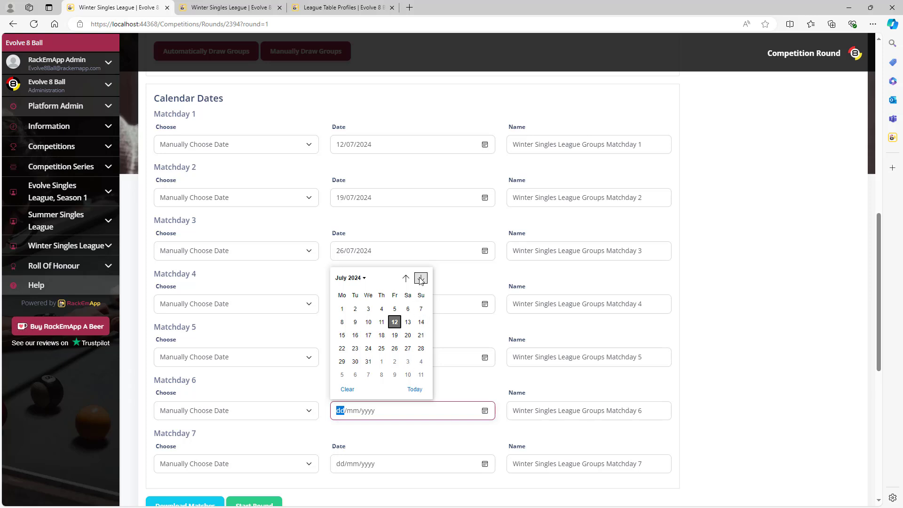
left_click(420, 278)
left_click(395, 335)
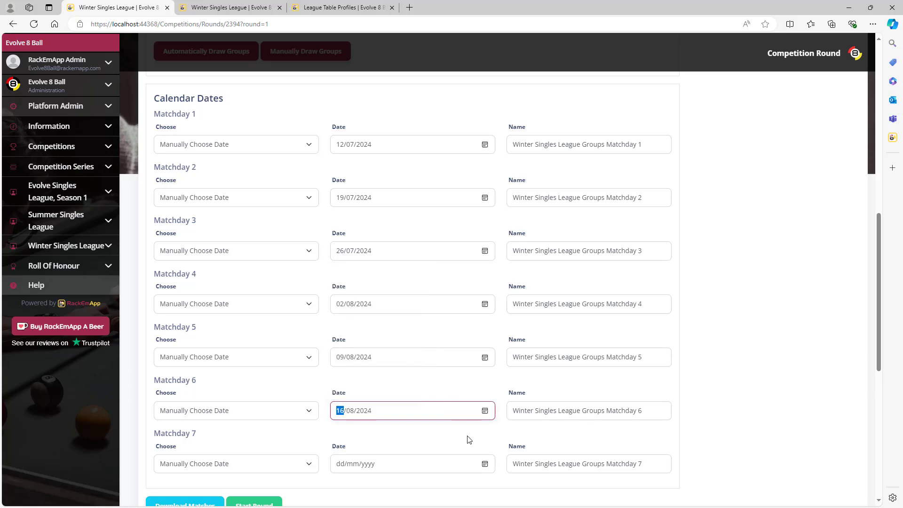
left_click(485, 464)
left_click(420, 331)
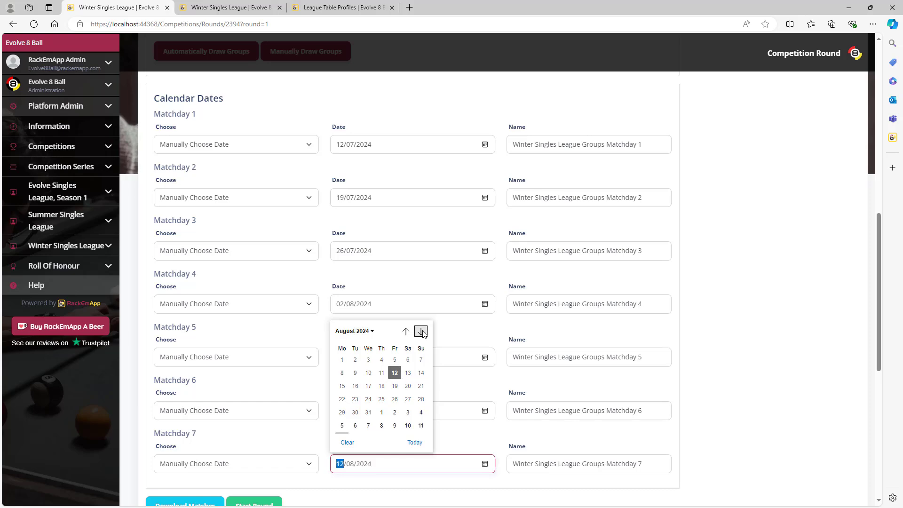
left_click(395, 401)
left_click(492, 436)
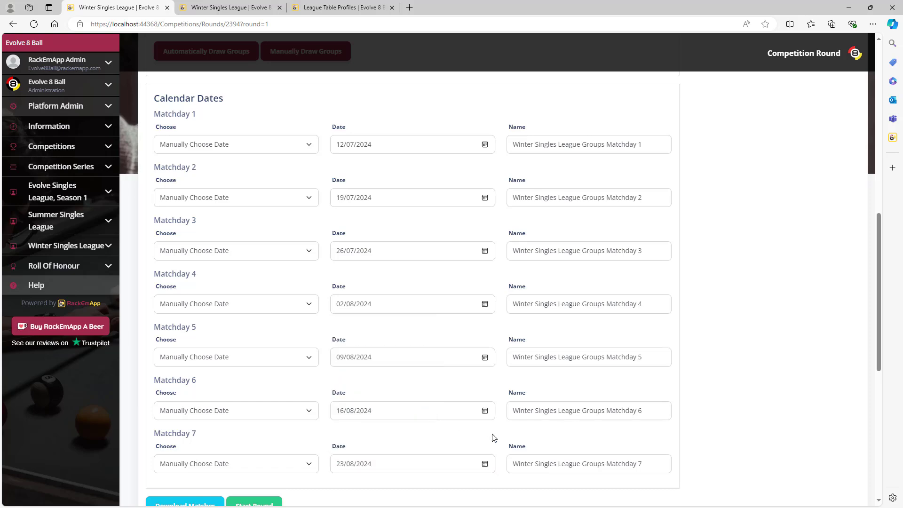
scroll(489, 425, "down", 7)
Step: Start the Winter Singles League round, generating dated matches from Match 1 on 12 July 2024
scroll(490, 395, "up", 3)
scroll(491, 385, "down", 4)
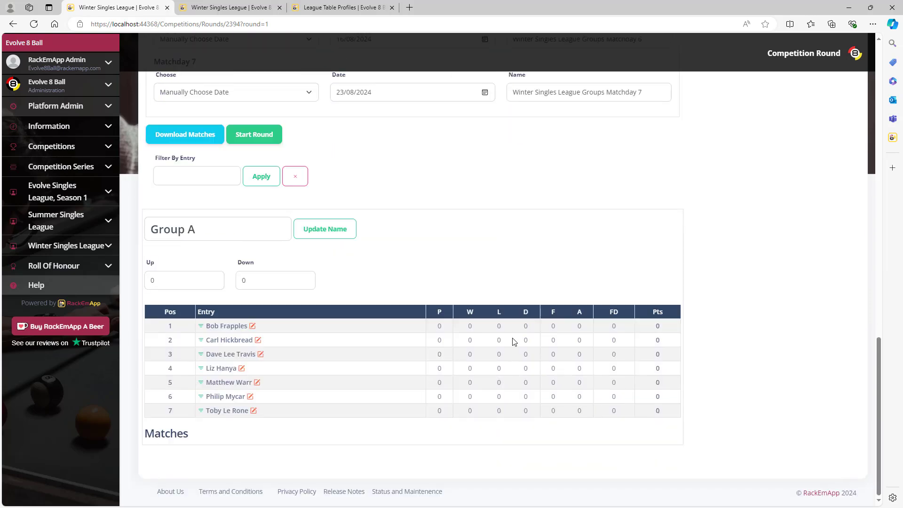
scroll(477, 305, "up", 2)
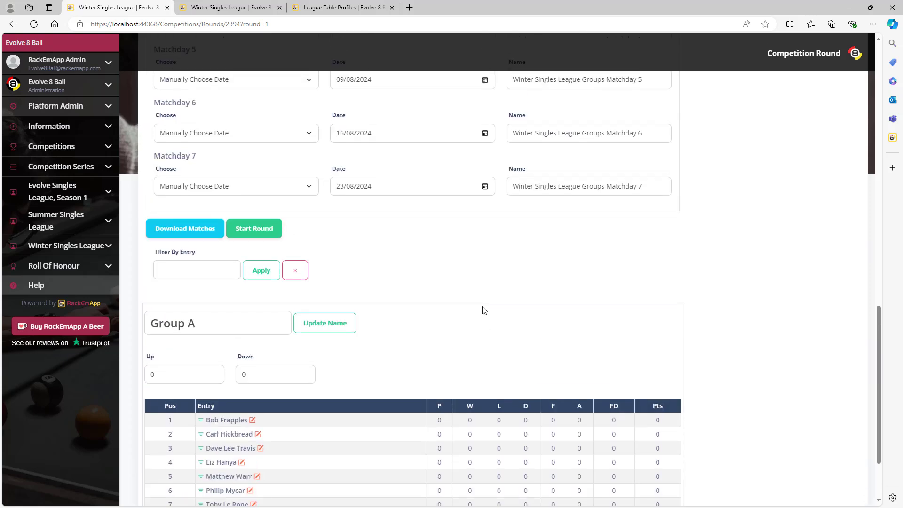
left_click(266, 229)
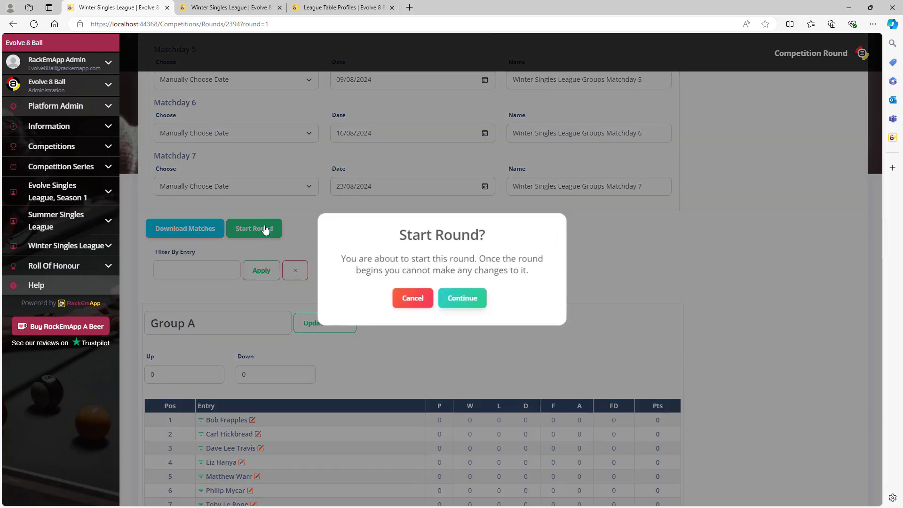
left_click(456, 301)
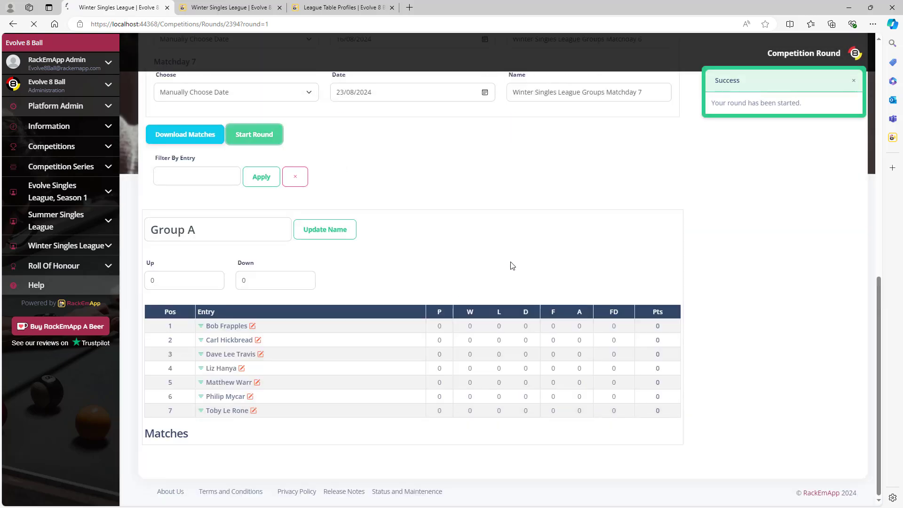
scroll(510, 264, "down", 8)
scroll(732, 281, "up", 3)
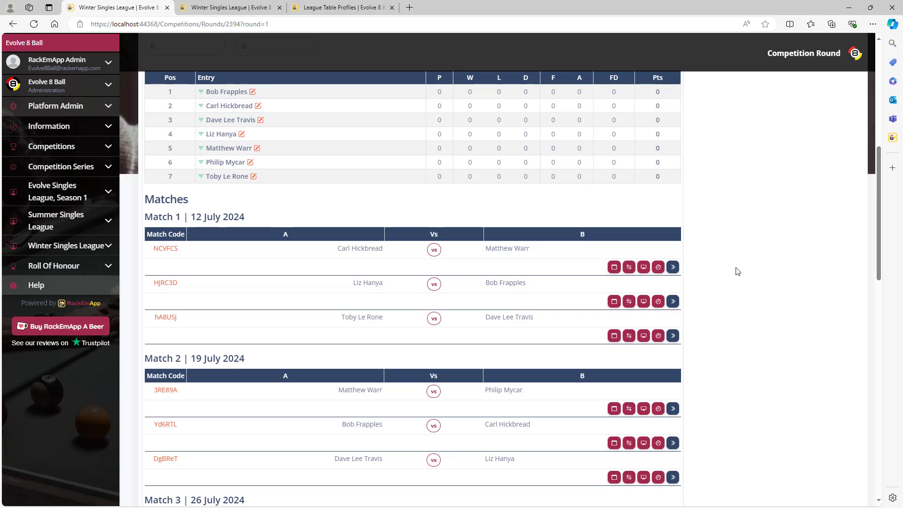
scroll(738, 265, "up", 5)
scroll(741, 268, "up", 1)
scroll(740, 267, "down", 1)
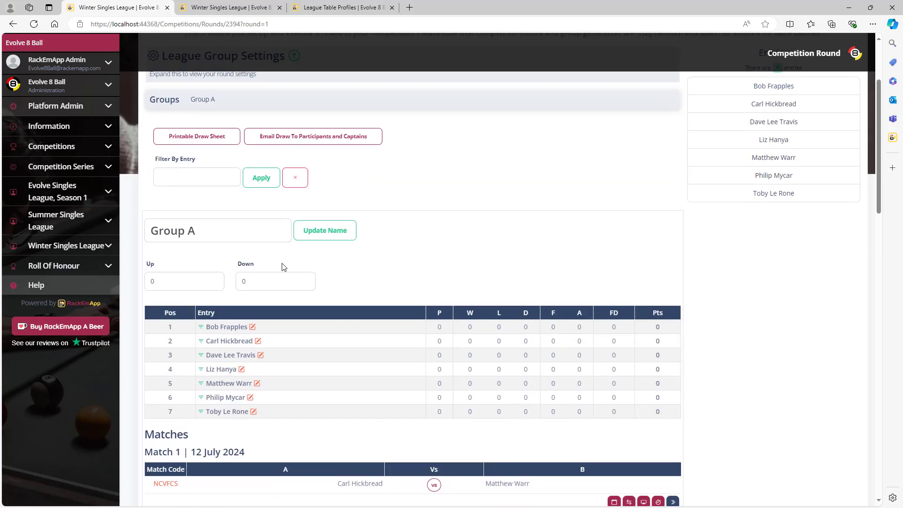
triple_click(216, 226)
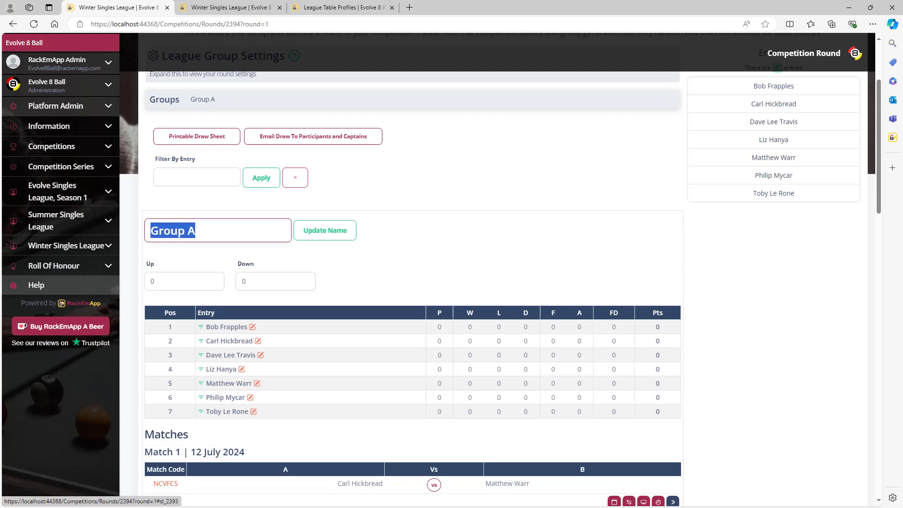
type("Divisions")
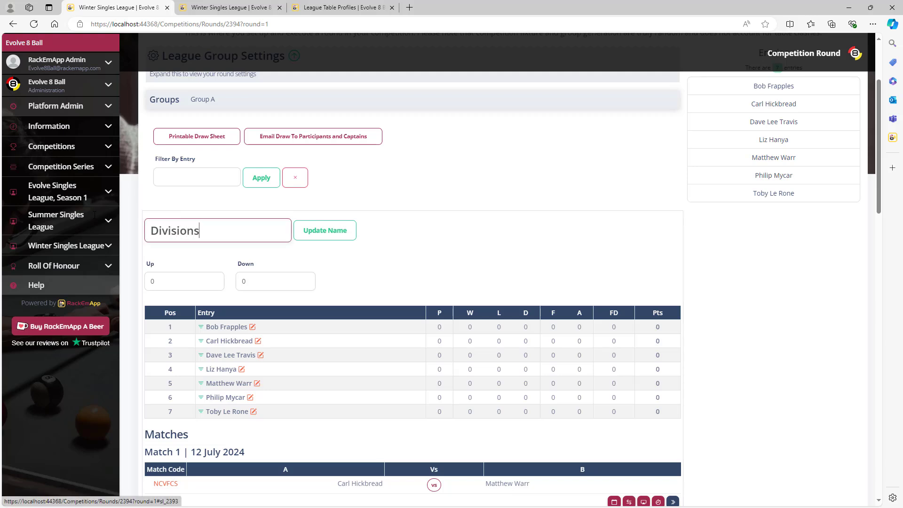
key("BackSpace")
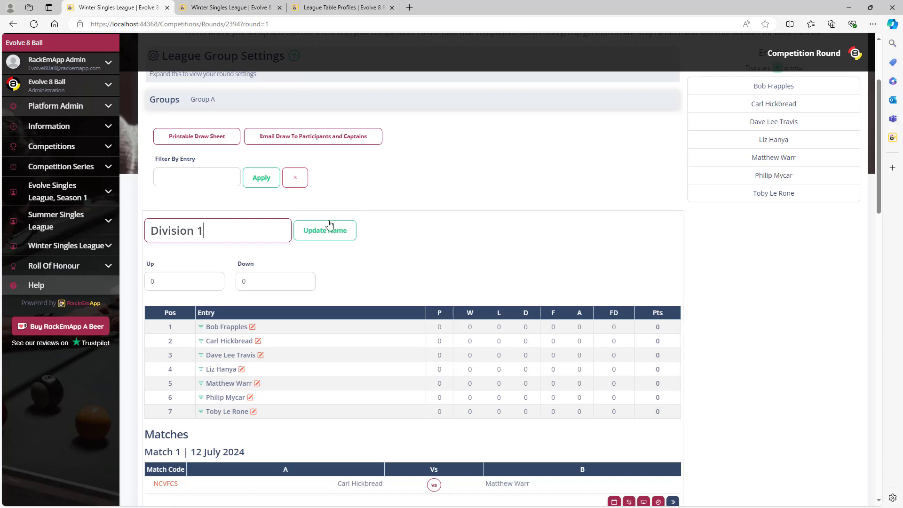
left_click(326, 229)
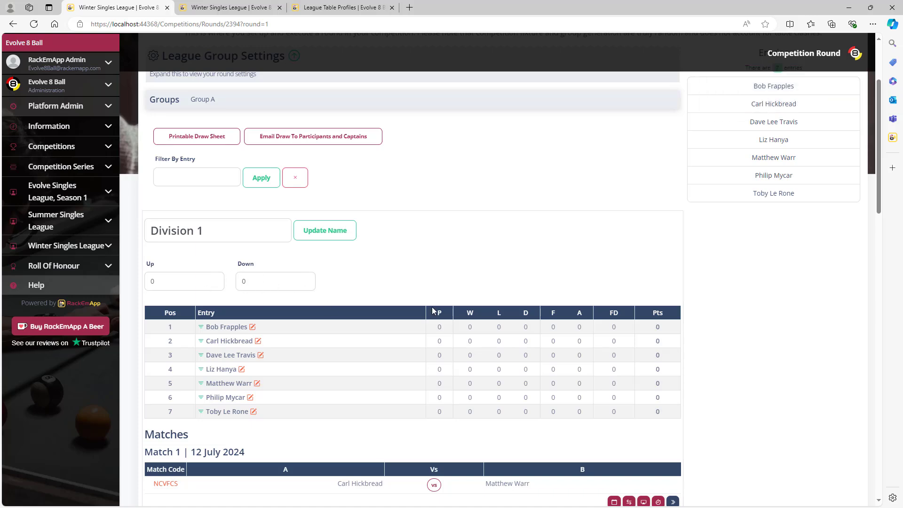
scroll(490, 298, "down", 7)
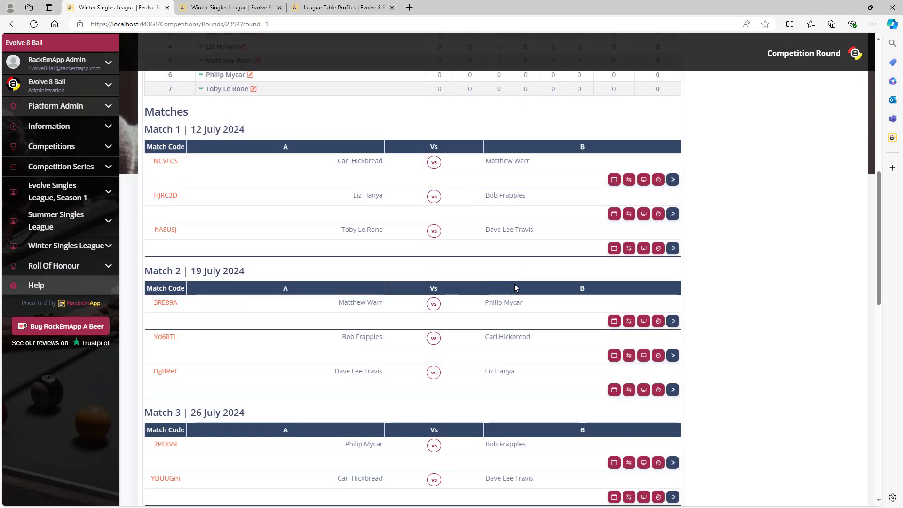
scroll(515, 284, "up", 3)
scroll(515, 285, "down", 9)
scroll(515, 288, "down", 8)
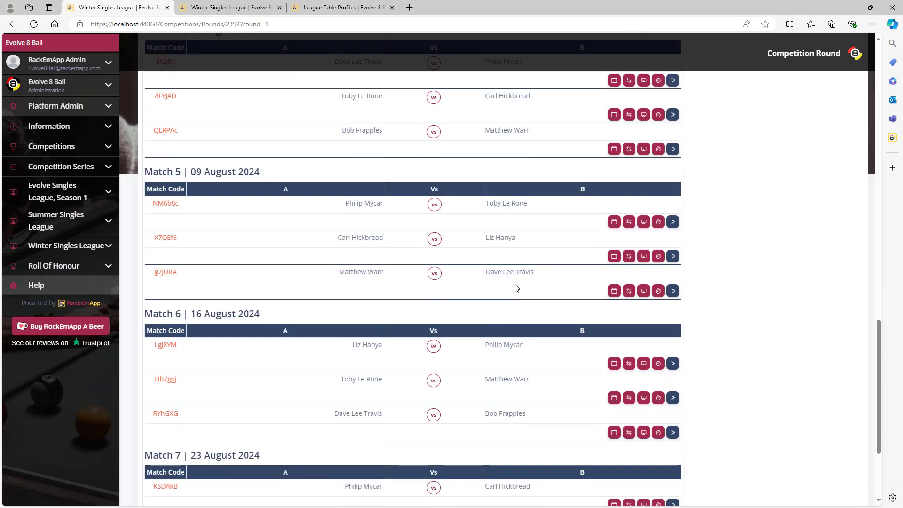
scroll(517, 287, "up", 18)
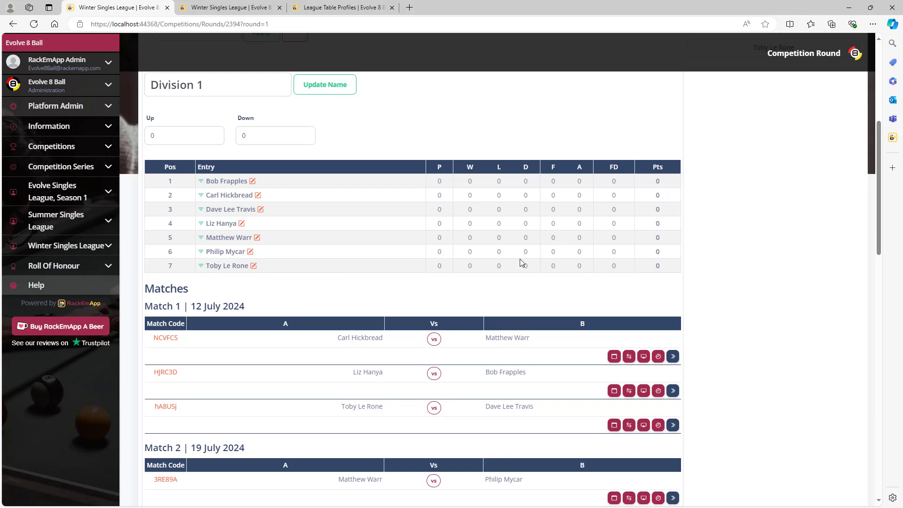
left_click(258, 197)
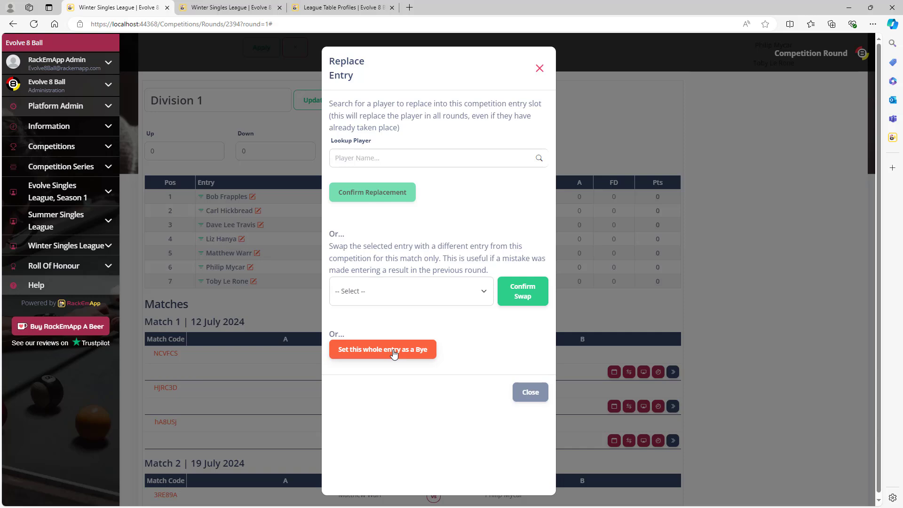
left_click(533, 392)
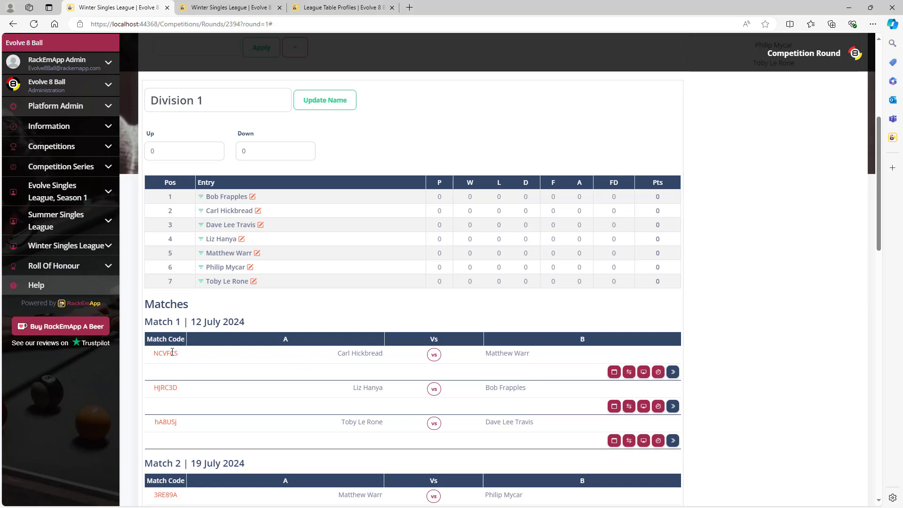
left_click(614, 372)
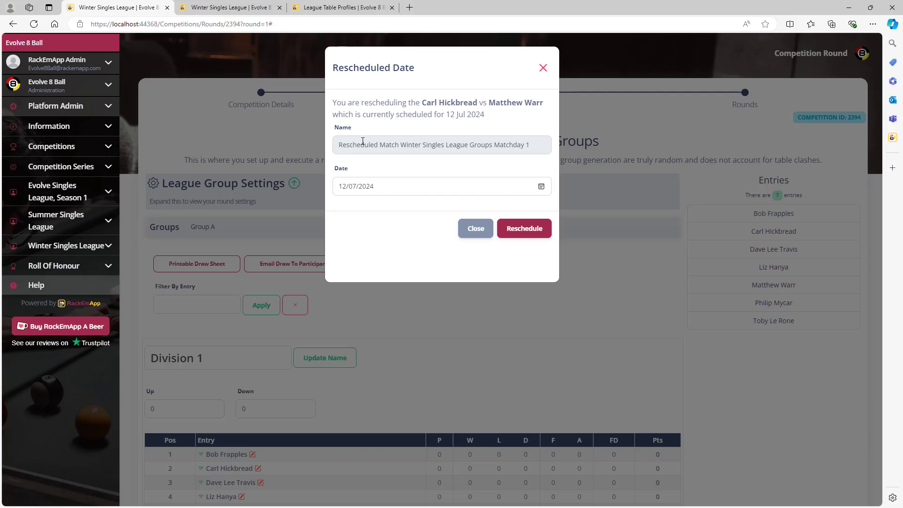
left_click(475, 229)
scroll(619, 288, "down", 7)
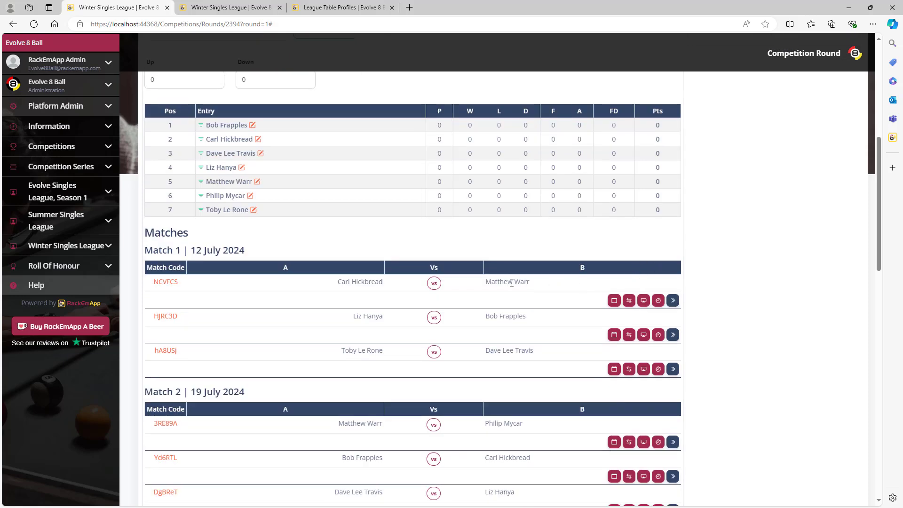
left_click(644, 302)
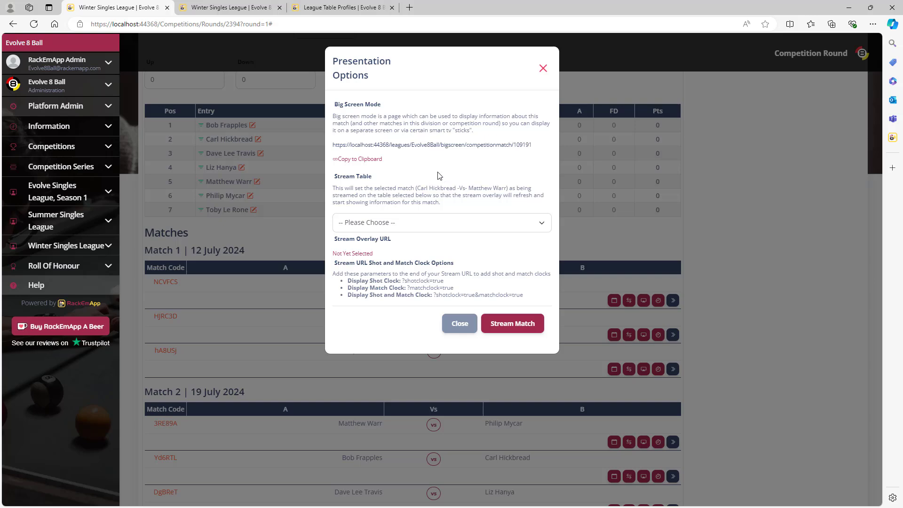
left_click(467, 326)
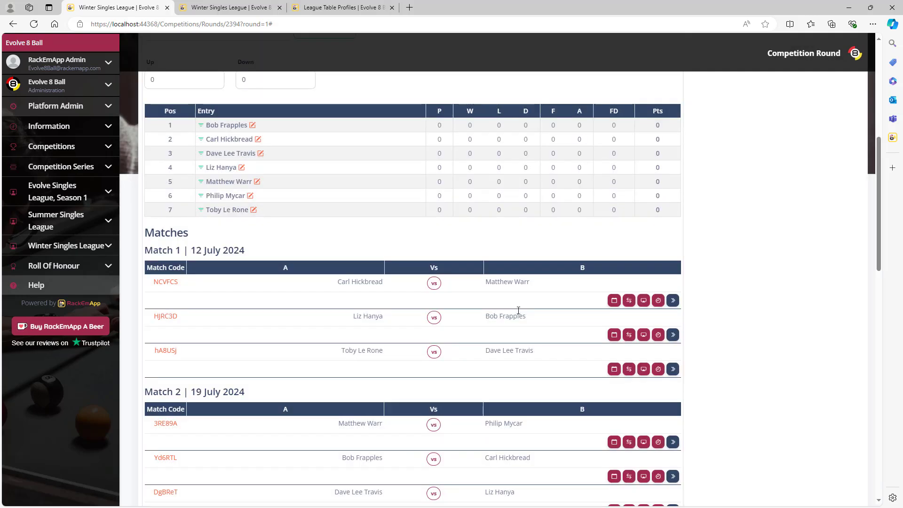
left_click(658, 302)
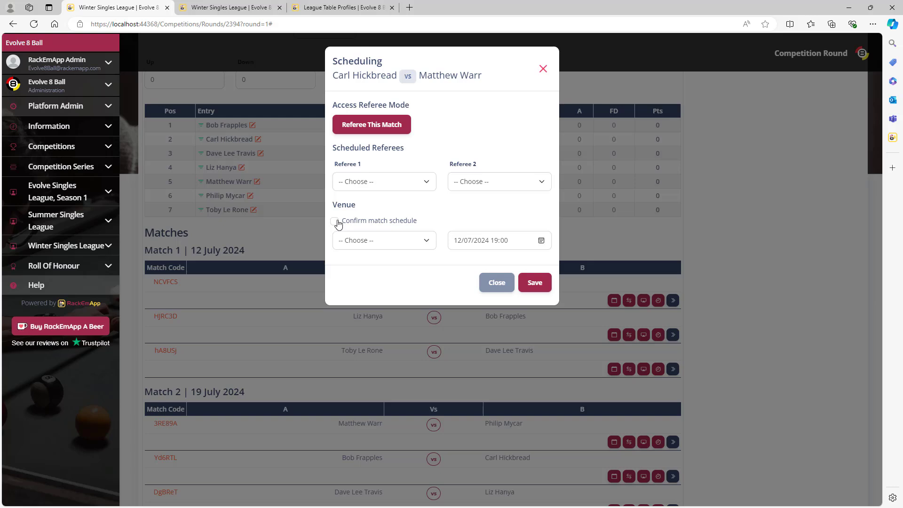
left_click(395, 243)
left_click(467, 216)
left_click(496, 284)
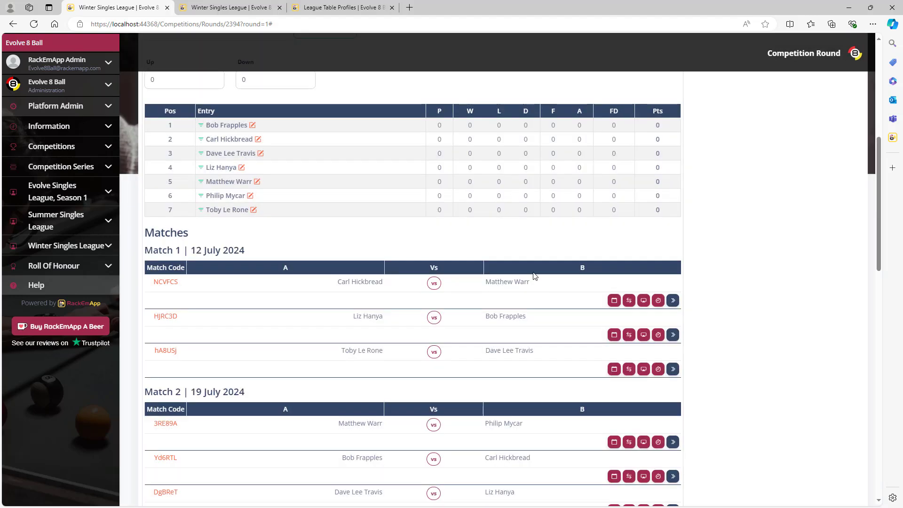
Step: On the Match 1 scorecard, set the home player breaking odd frames and the away player even frames
left_click(434, 283)
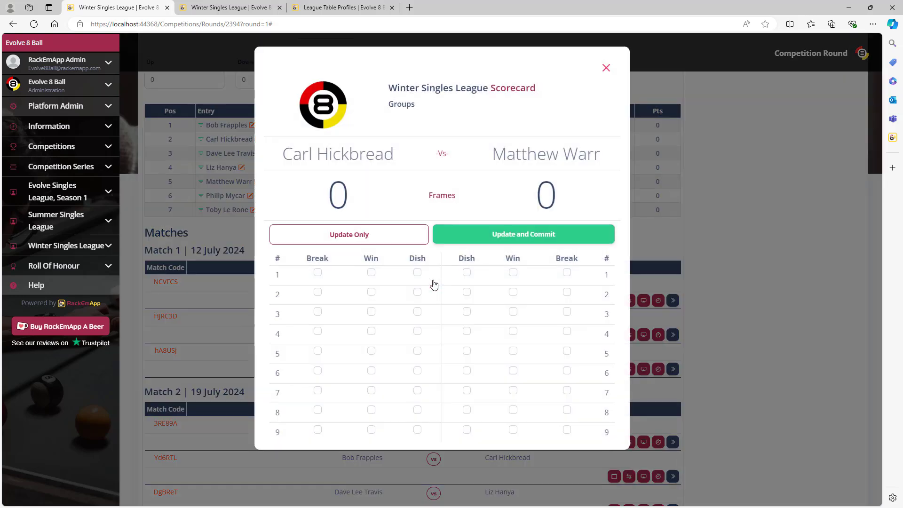
left_click(318, 273)
left_click(319, 312)
left_click(318, 351)
left_click(318, 391)
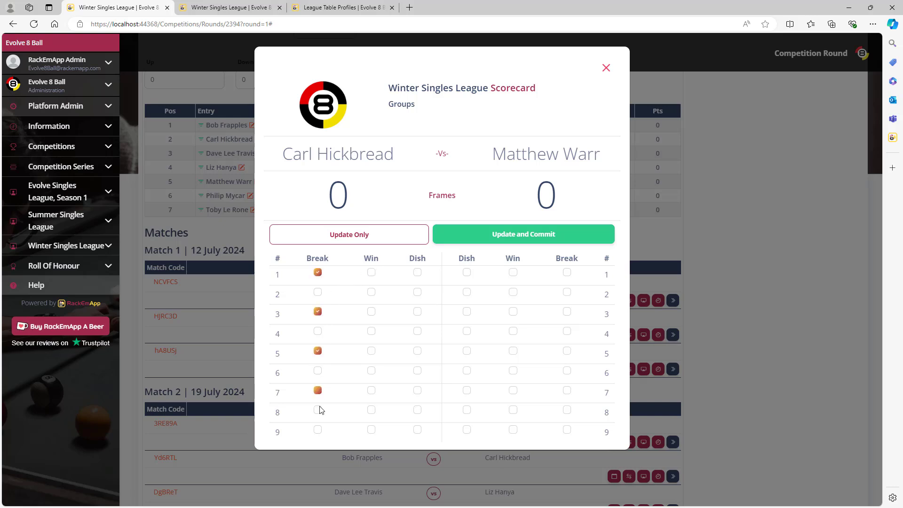
left_click(318, 430)
left_click(567, 293)
left_click(567, 332)
left_click(567, 371)
left_click(567, 410)
Step: Enter frame winners, save at 3–3, add the away player's frame 7, and commit the 4–3 result
left_click(371, 272)
left_click(371, 292)
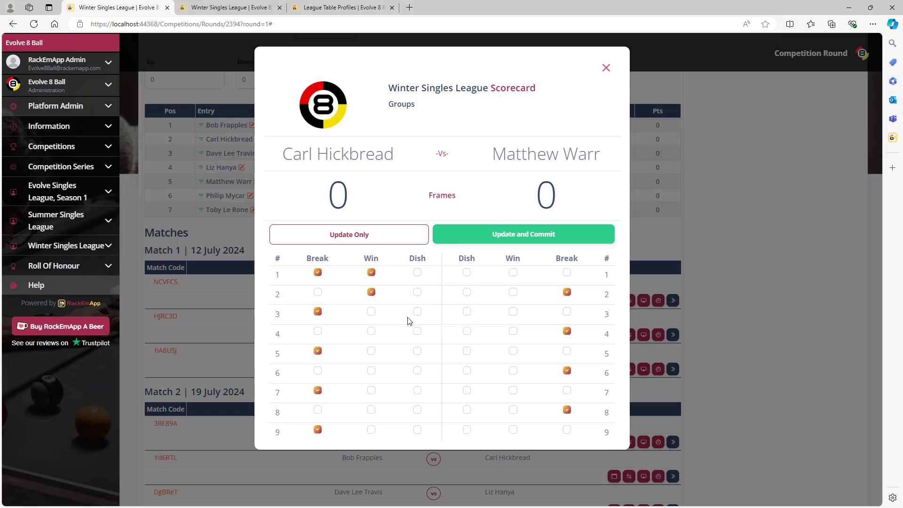
left_click(513, 312)
left_click(513, 331)
left_click(513, 351)
left_click(371, 371)
left_click(375, 239)
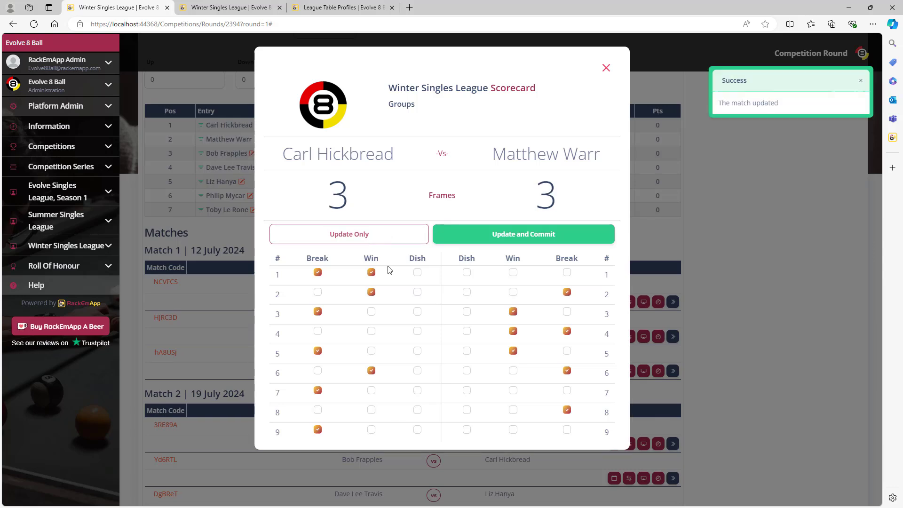
left_click(513, 390)
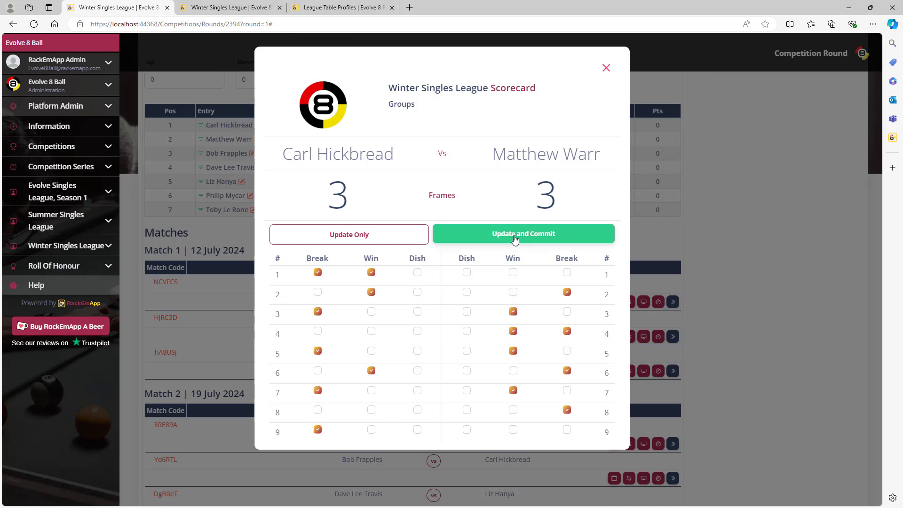
left_click(514, 239)
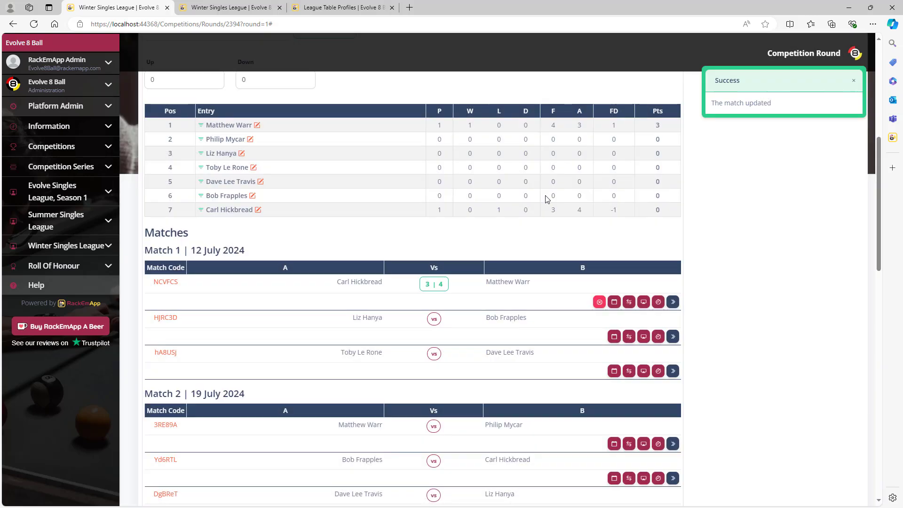
Step: Remove the home player's frame 2 win from the Match 1 scorecard, making it 4–2
left_click(432, 286)
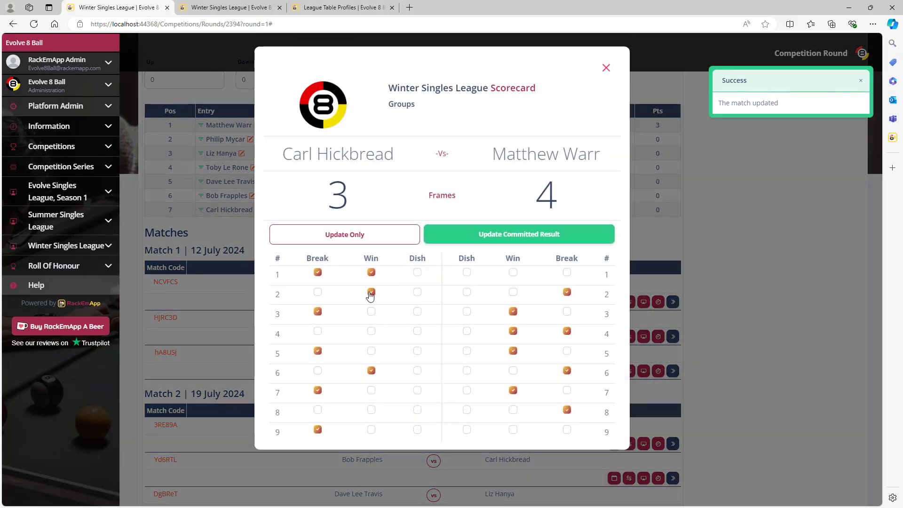
left_click(371, 289)
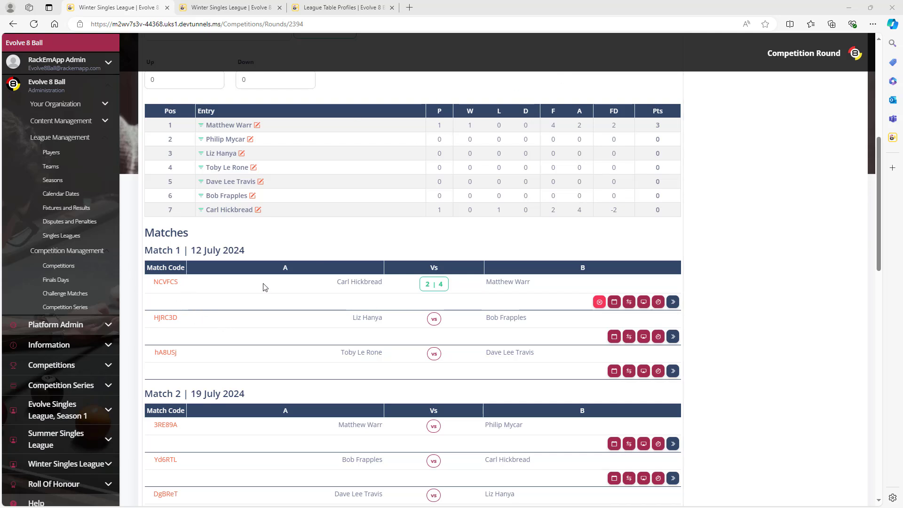
Step: Bring the emulator forward, open My Matches, and scroll to the Winter Singles League fixture
left_click_drag(902, 86, 760, 70)
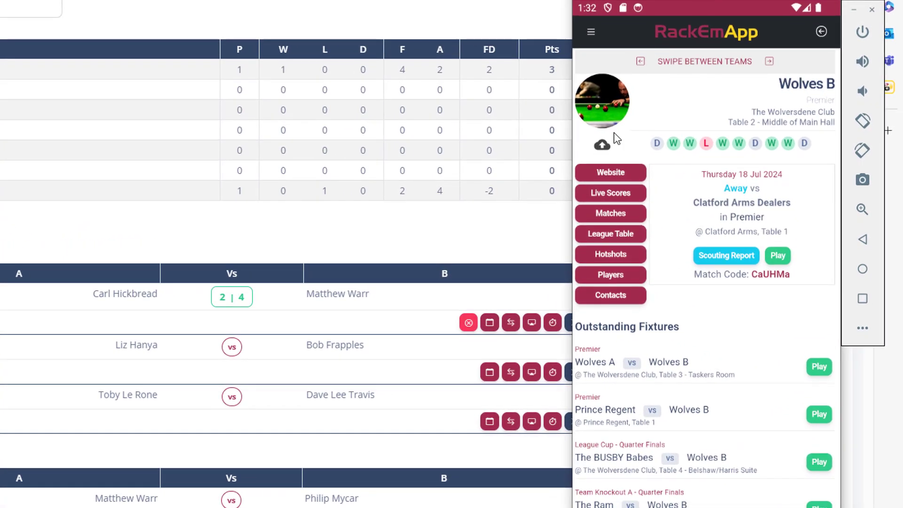
left_click(590, 31)
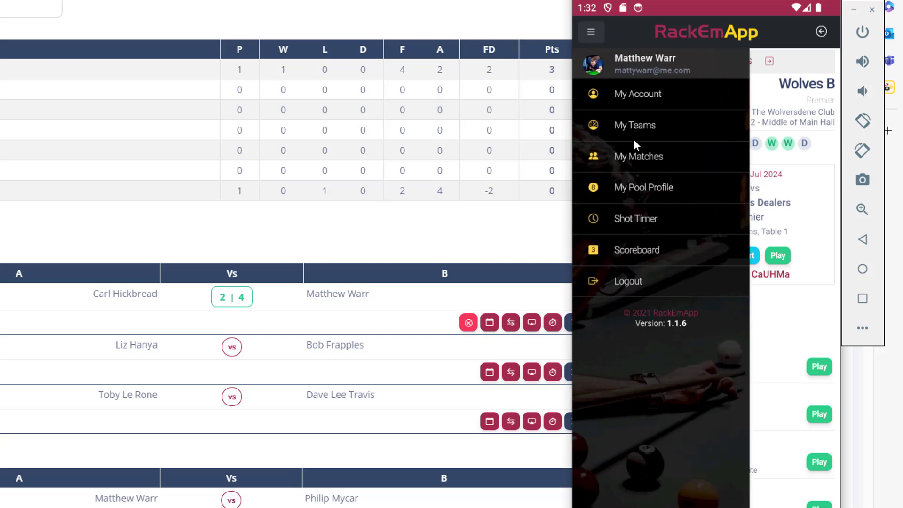
left_click(631, 155)
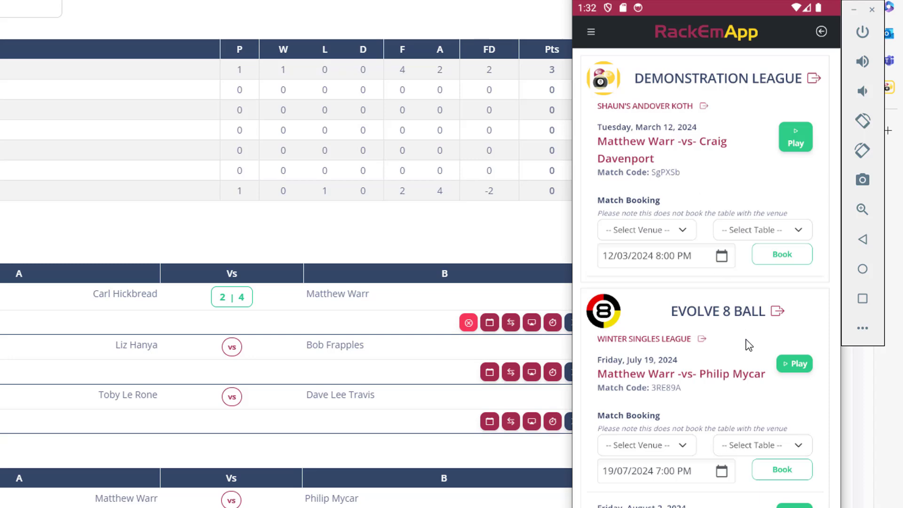
left_click_drag(746, 339, 731, 167)
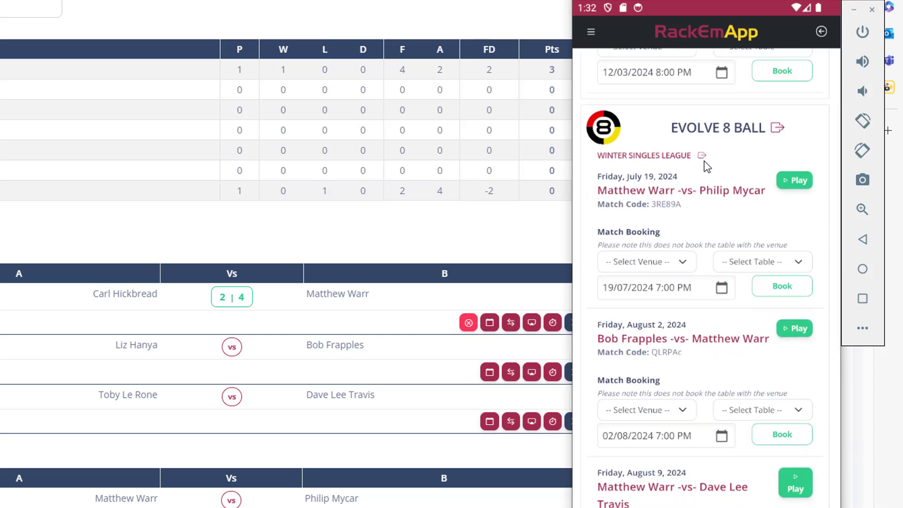
left_click_drag(766, 228, 762, 194)
scroll(757, 218, "up", 1)
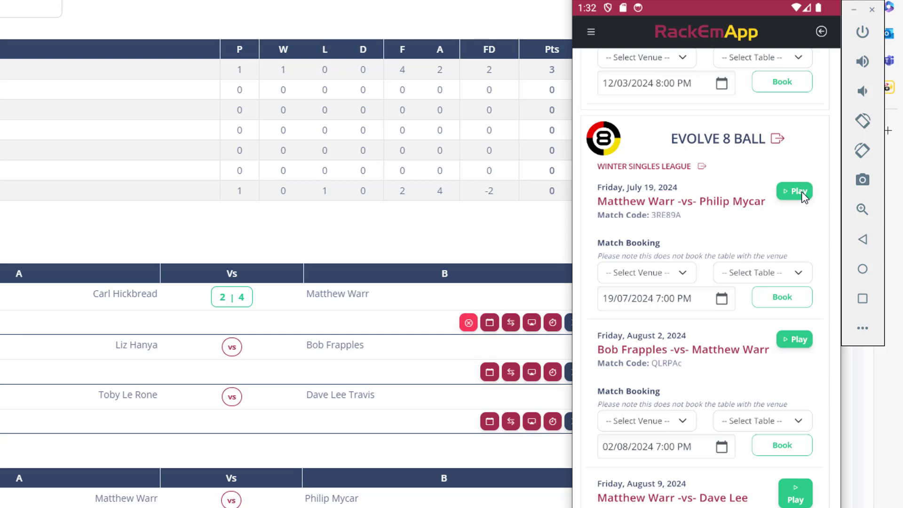
Step: Start scoring the fixture in landscape and record the home player as the lag winner
left_click(801, 191)
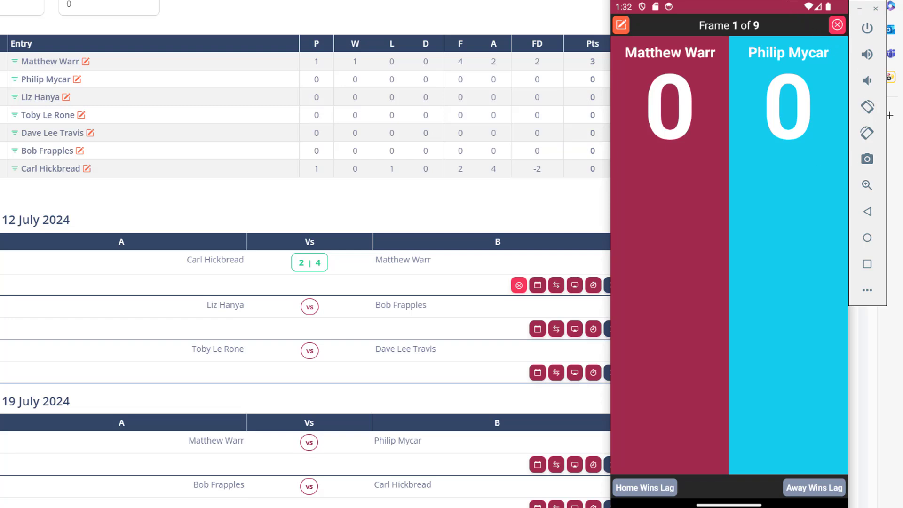
left_click_drag(865, 115, 572, 117)
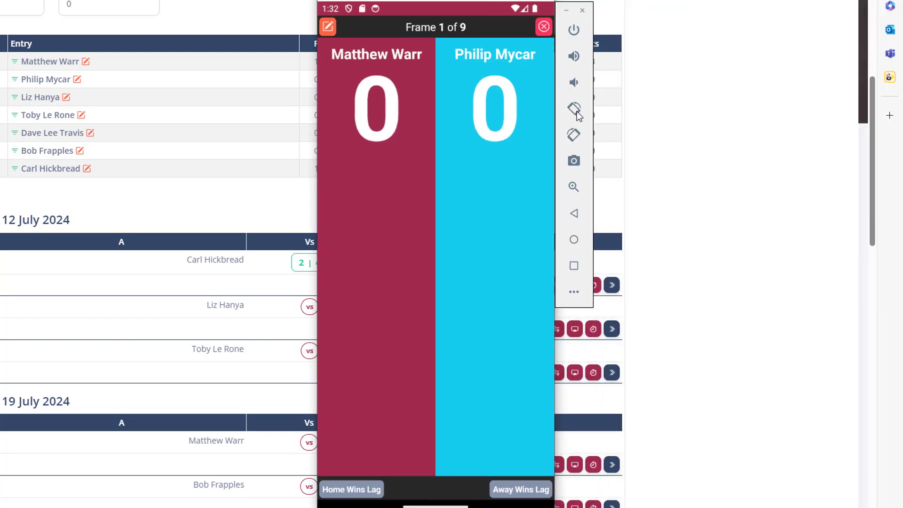
left_click(573, 137)
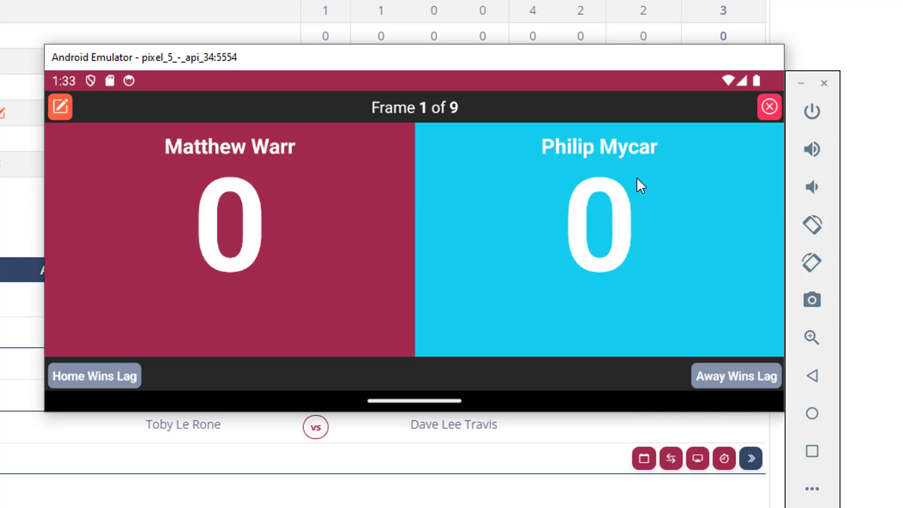
left_click(122, 377)
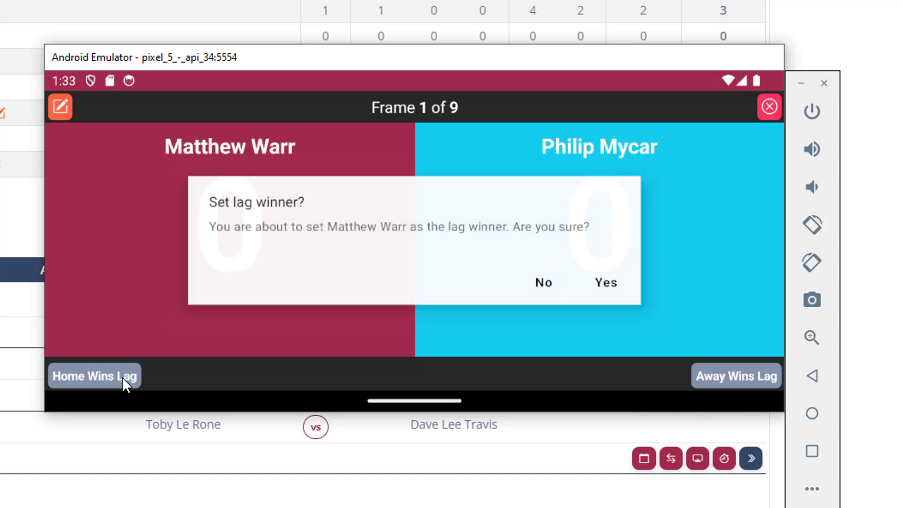
left_click(607, 283)
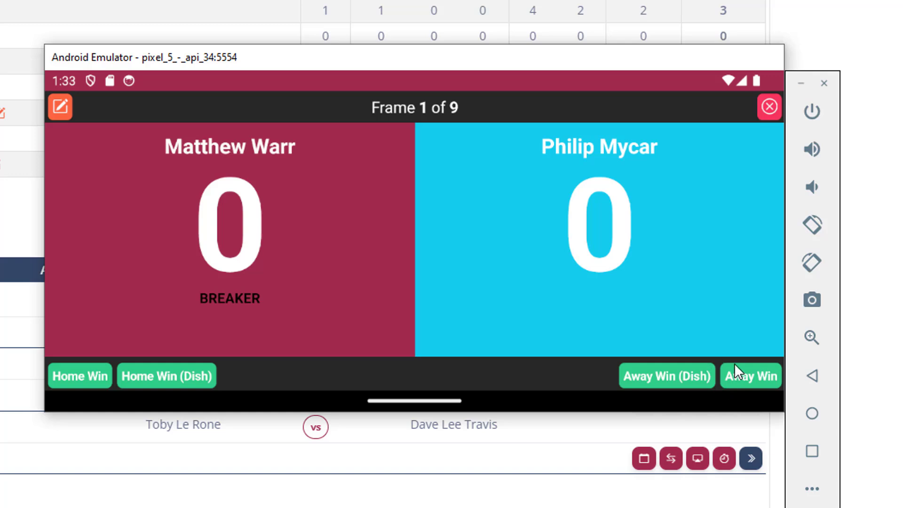
Step: Award frame 1 and dish wins for frames 2–5 to the home player, then complete the match at 5–0
left_click(88, 372)
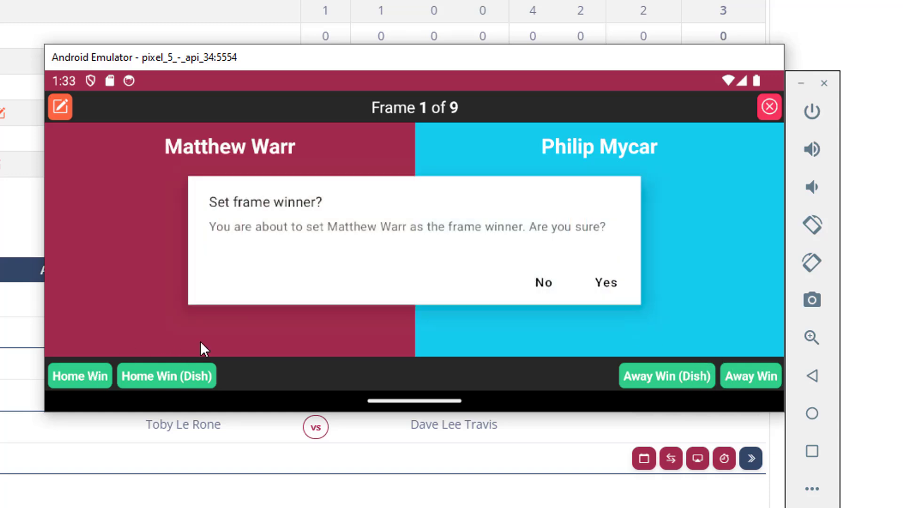
left_click(607, 282)
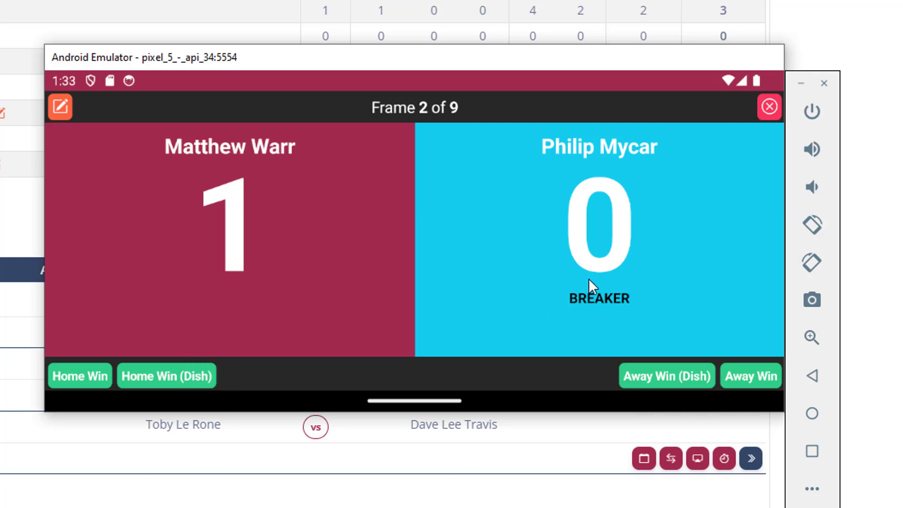
left_click(189, 379)
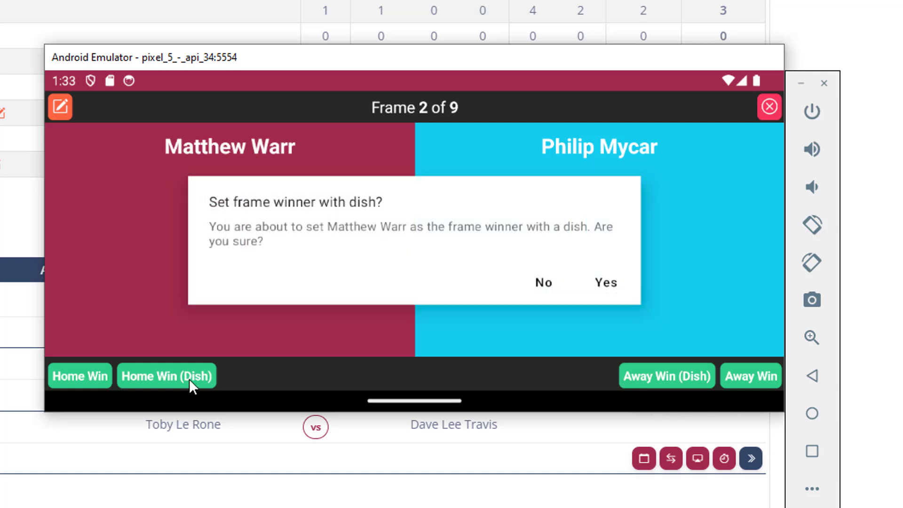
left_click(606, 282)
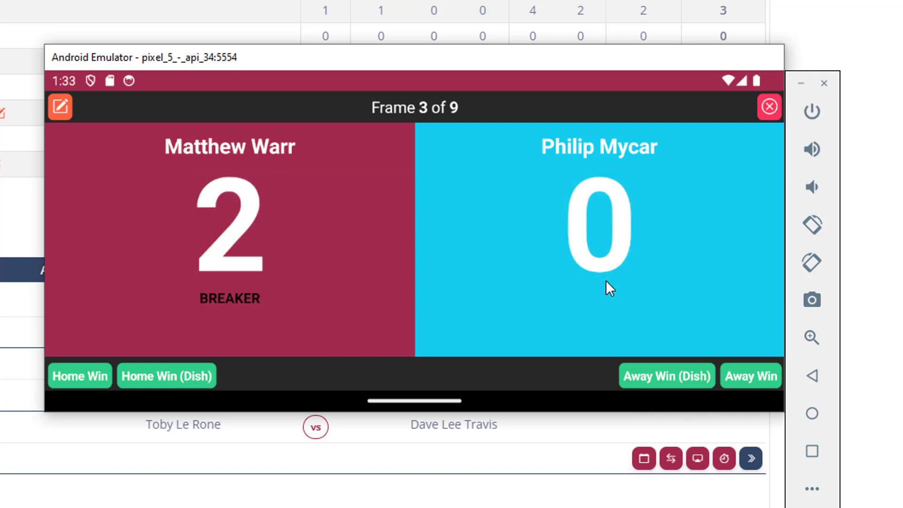
left_click(205, 376)
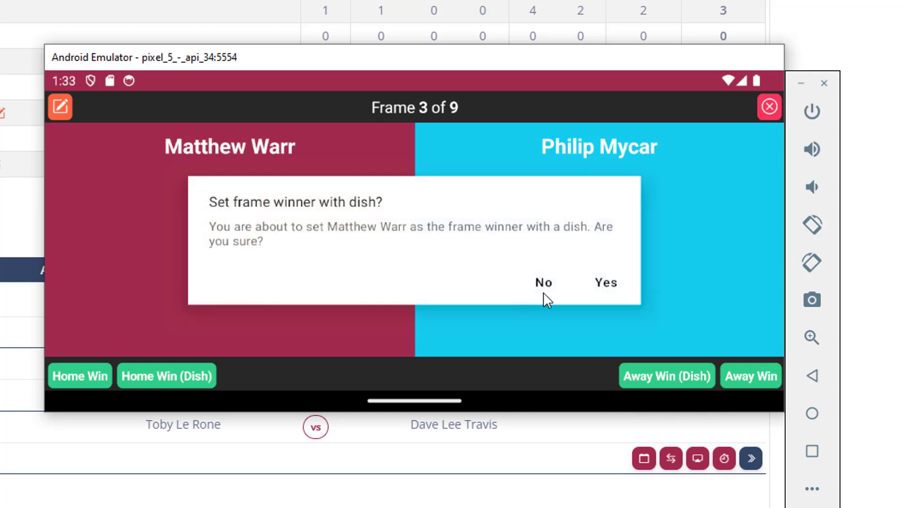
left_click(611, 282)
left_click(183, 376)
left_click(606, 282)
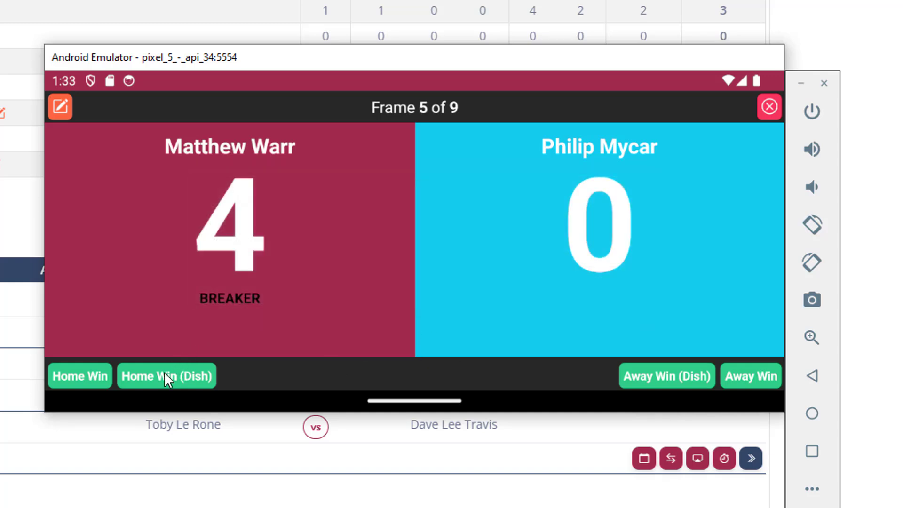
left_click(167, 376)
left_click(609, 283)
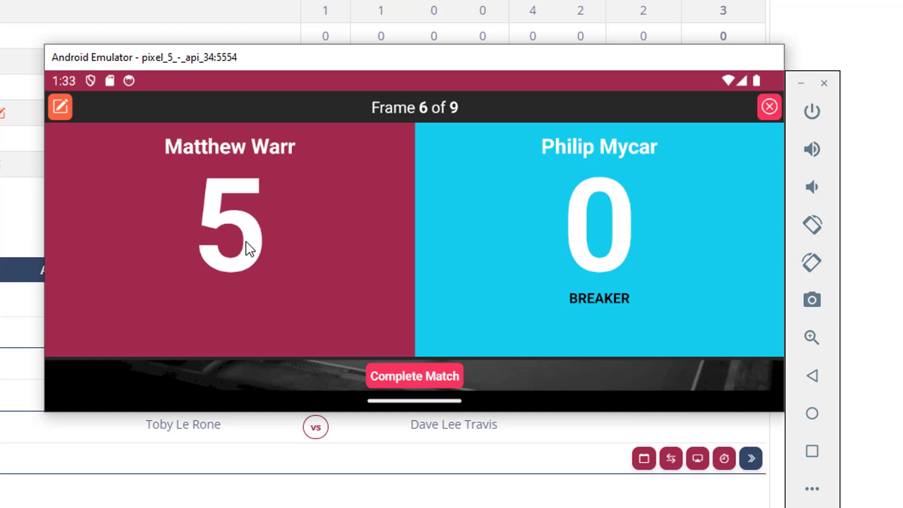
left_click(412, 377)
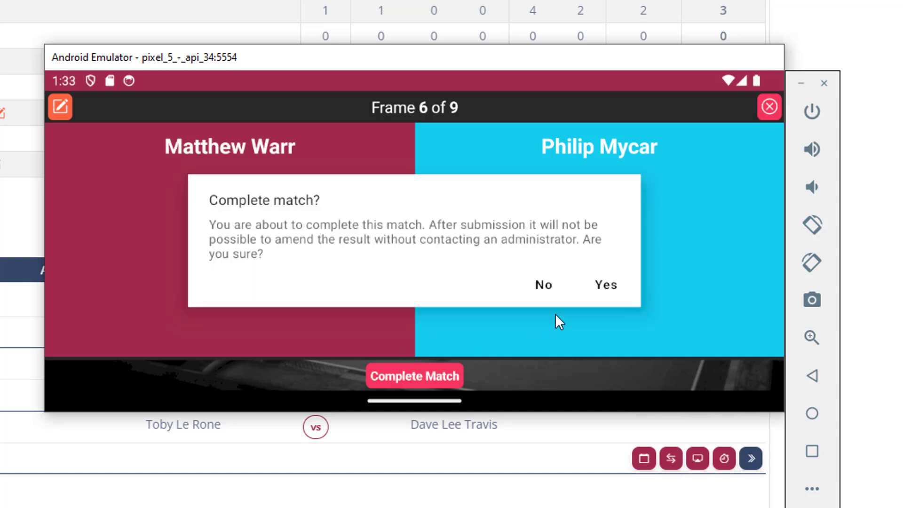
left_click(609, 283)
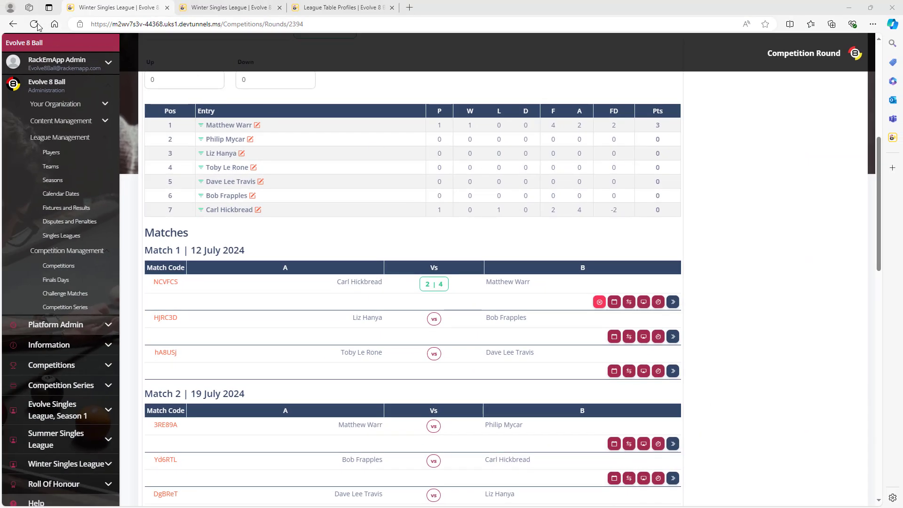
Step: Reload the round page to see the 5–0 Match 2 result, then return to the emulator
left_click(37, 24)
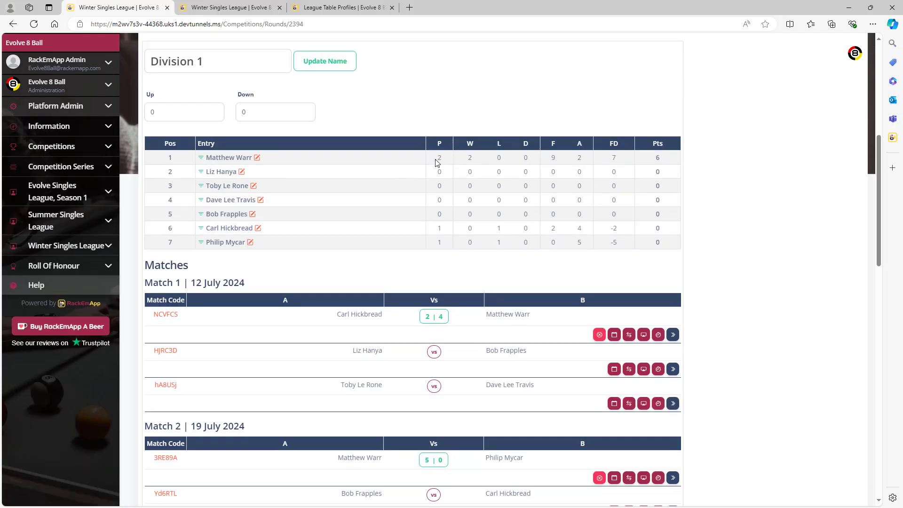
scroll(491, 239, "down", 3)
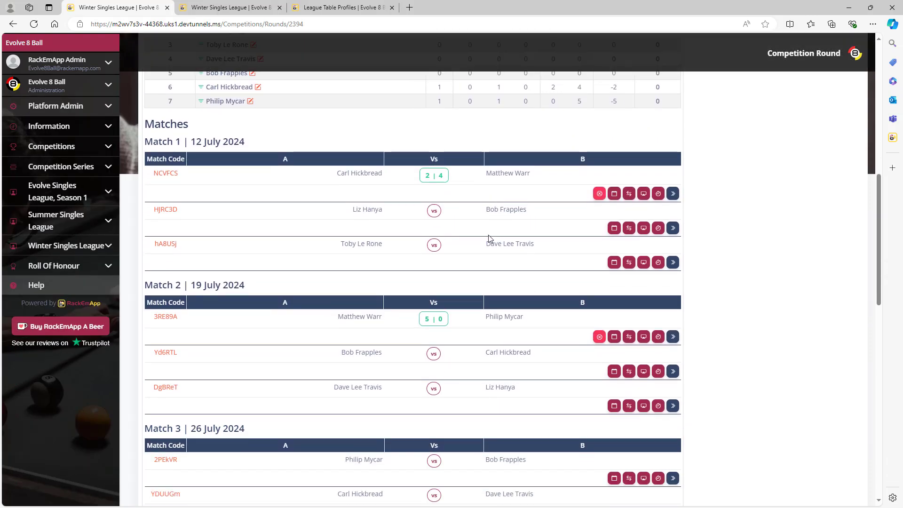
scroll(489, 238, "down", 2)
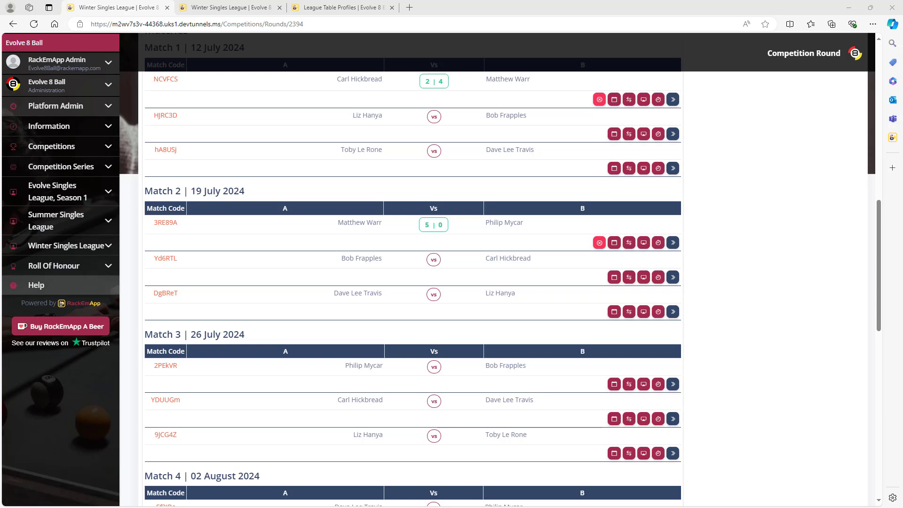
key("alt+Tab")
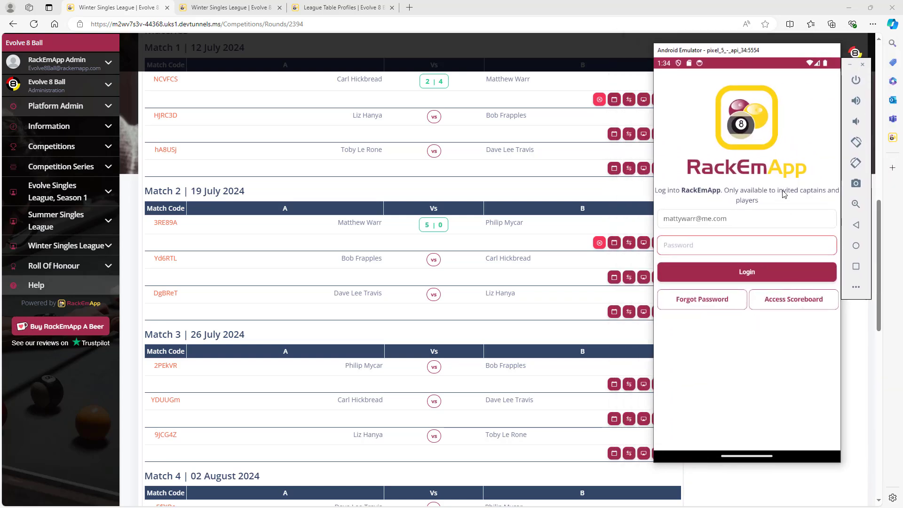
Step: Open the Match 2 scoreboard with match code Yd6RTL in landscape, then slide the emulator off-screen
left_click(790, 306)
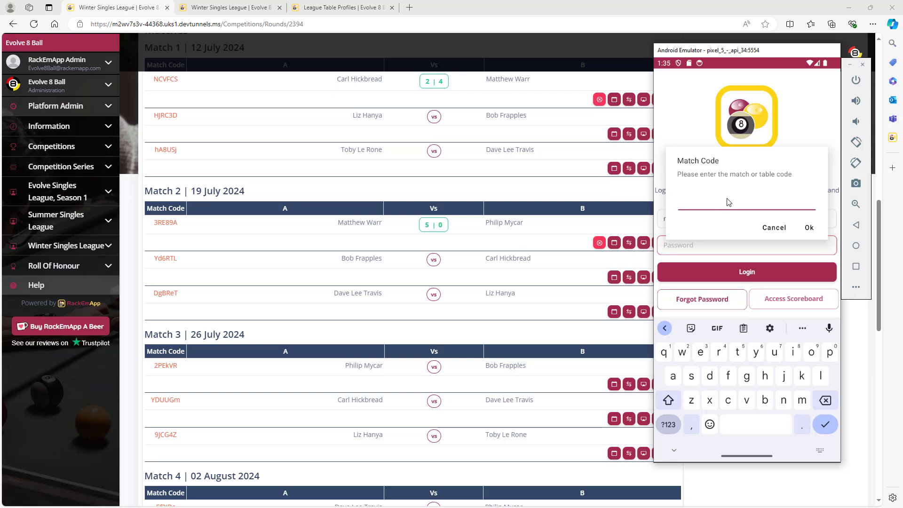
type("Yd")
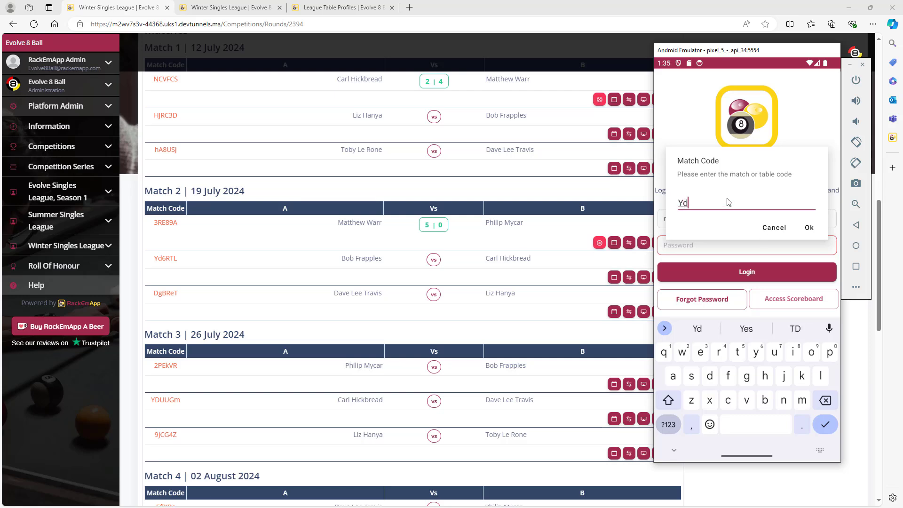
type("6RTL")
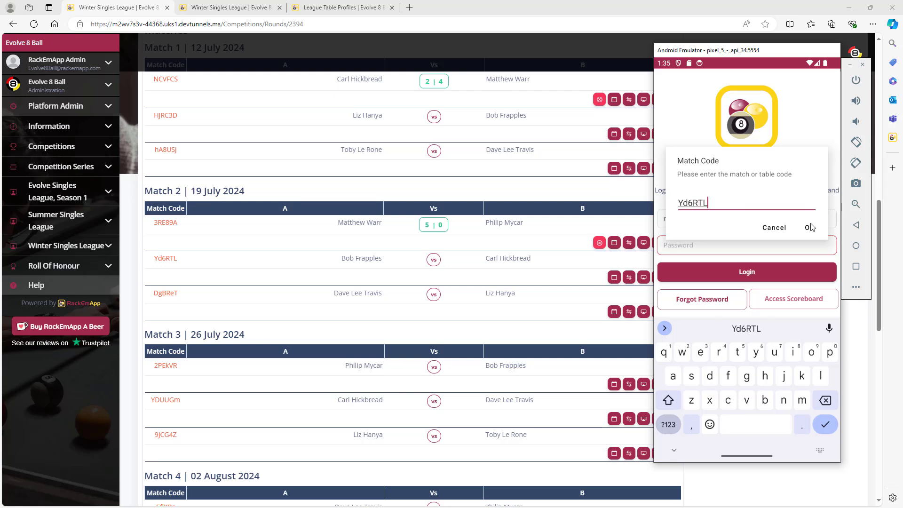
left_click(810, 227)
left_click(810, 228)
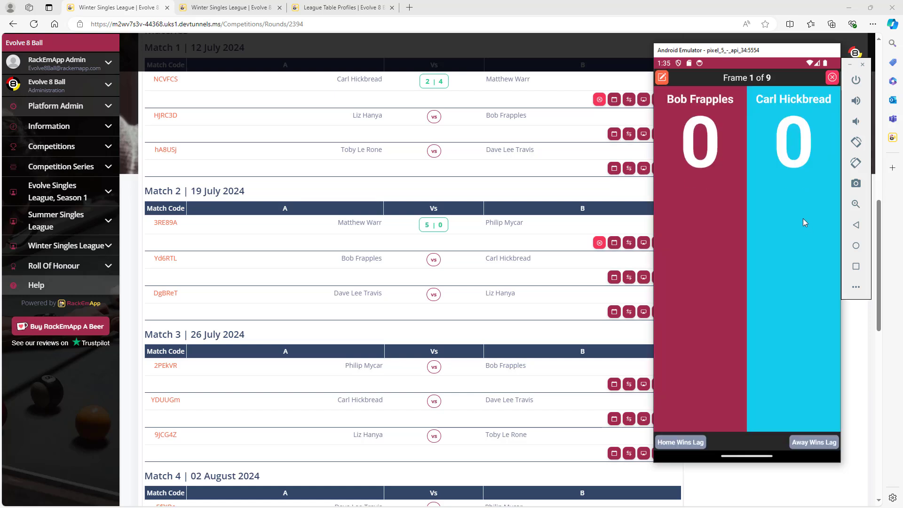
left_click(855, 163)
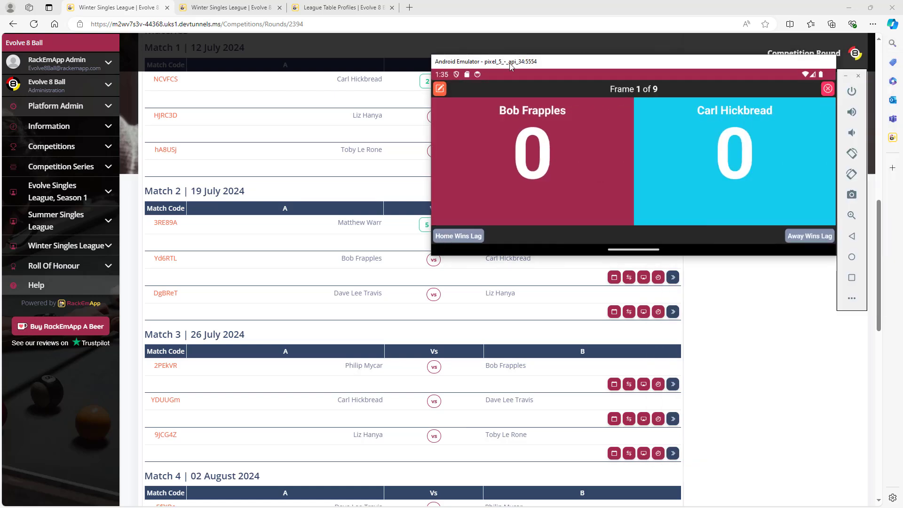
left_click_drag(511, 65, 422, 104)
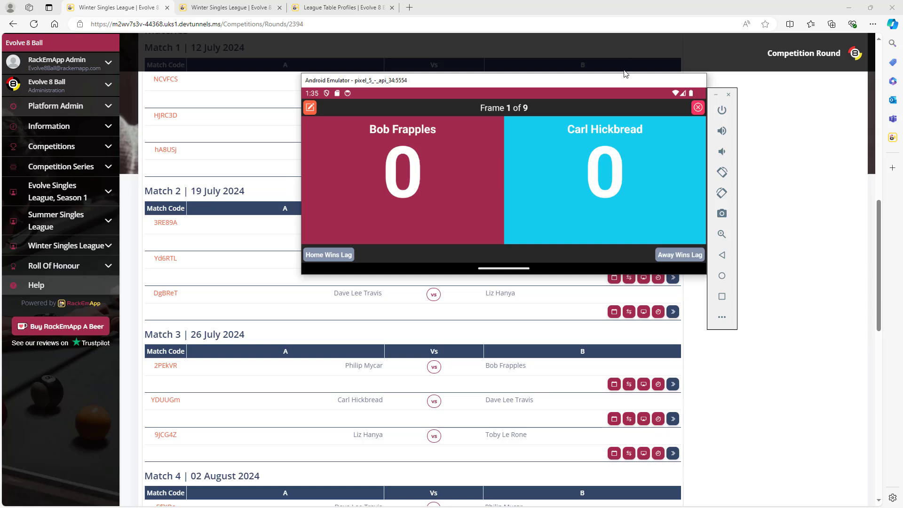
left_click_drag(601, 84, 902, 84)
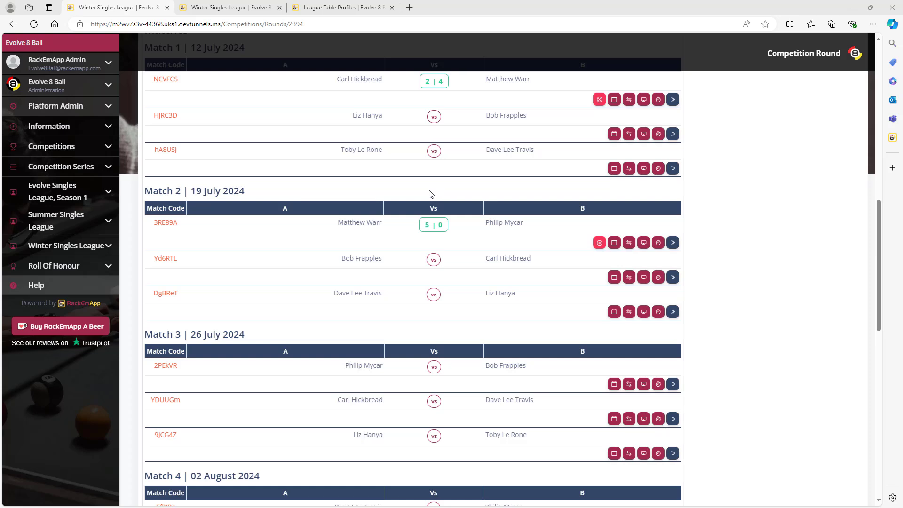
Step: Open Winter Singles League Division 1 and view the 2–4 match's frame details
left_click(110, 249)
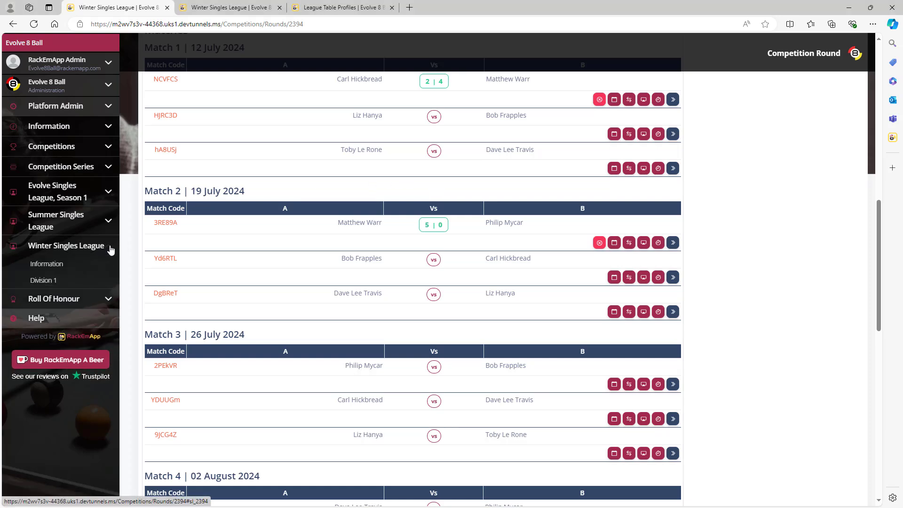
left_click(47, 281)
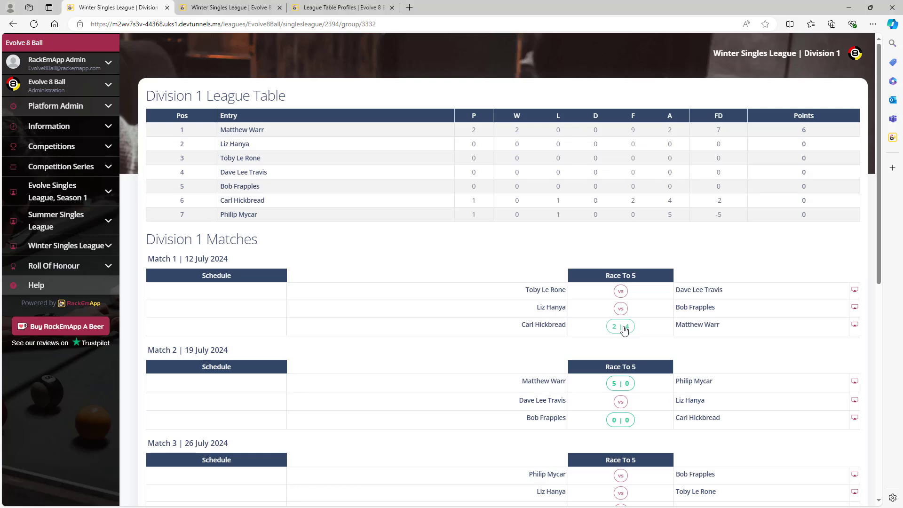
left_click(624, 330)
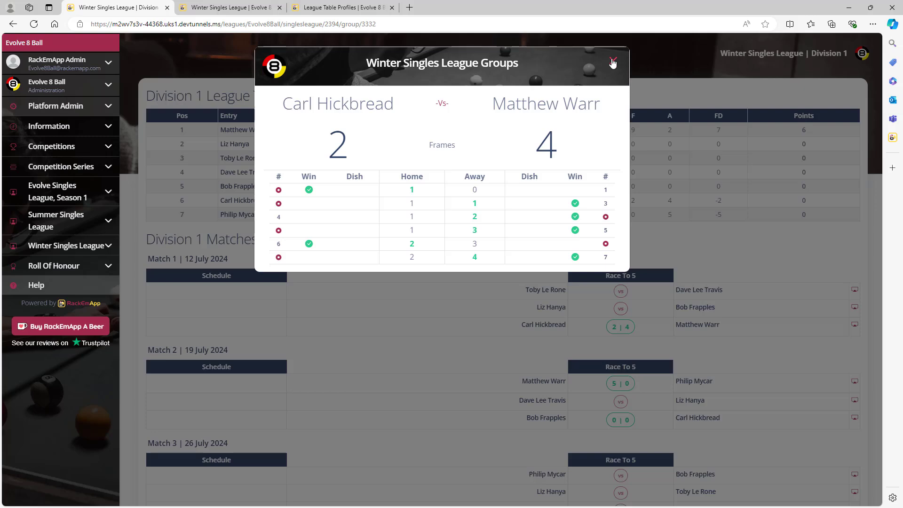
left_click(613, 62)
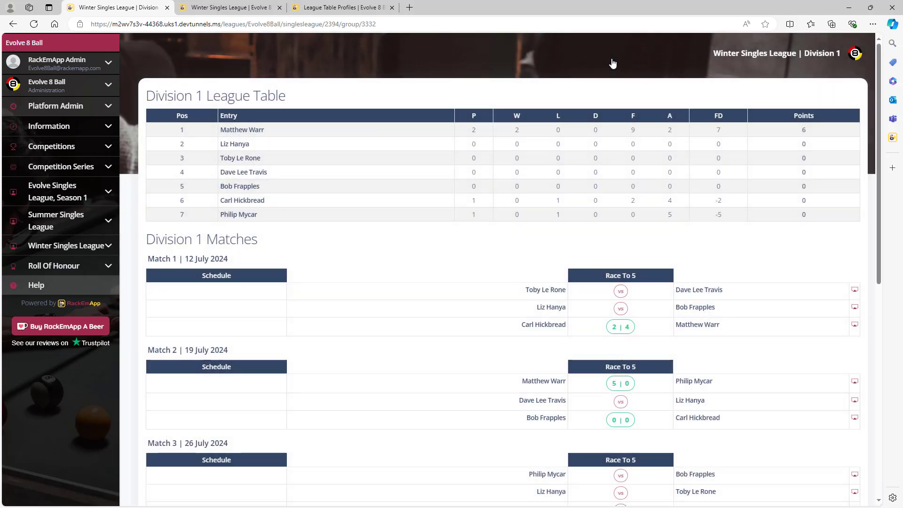